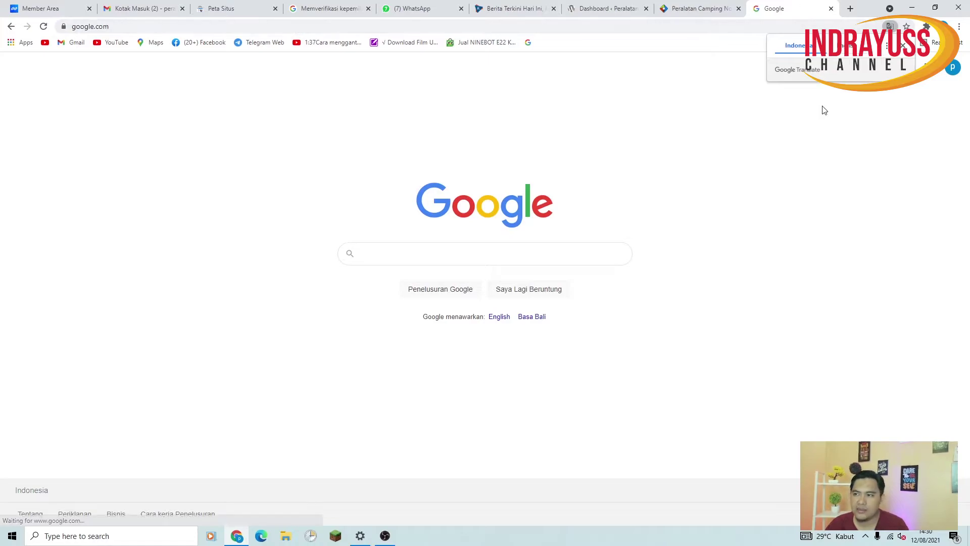
Dismiss the translate popup and sign out of the current Google account
{"action": "left_click", "coordinate": [903, 46]}
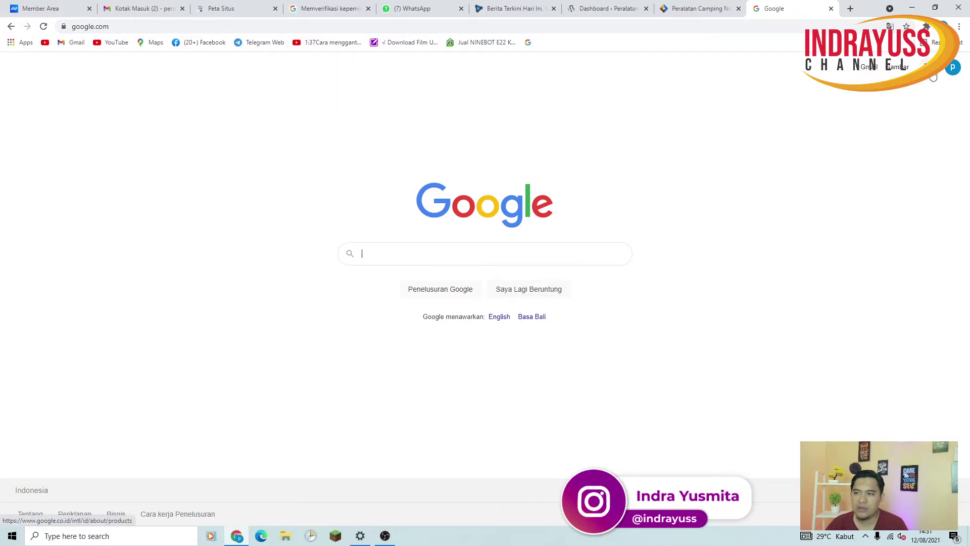
{"action": "left_click", "coordinate": [952, 67]}
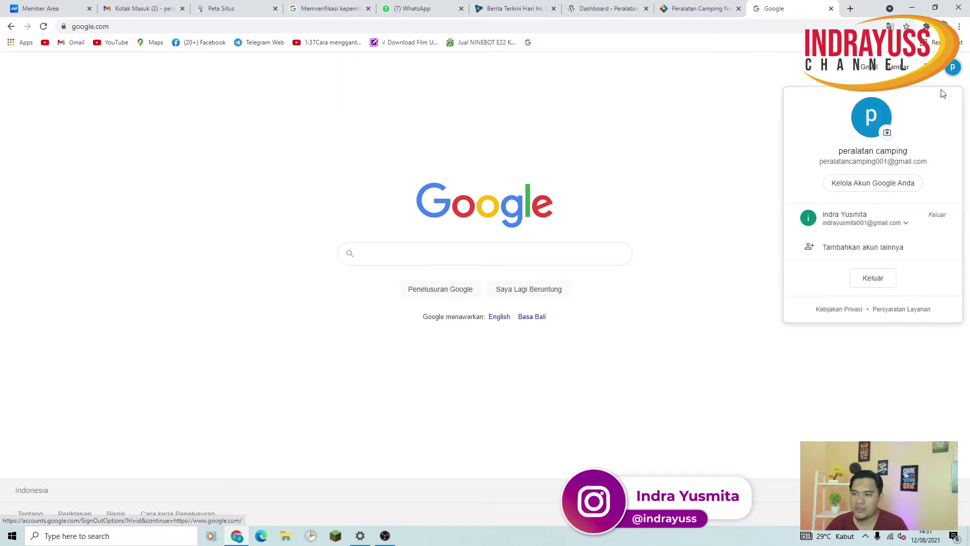
{"action": "left_click", "coordinate": [873, 278]}
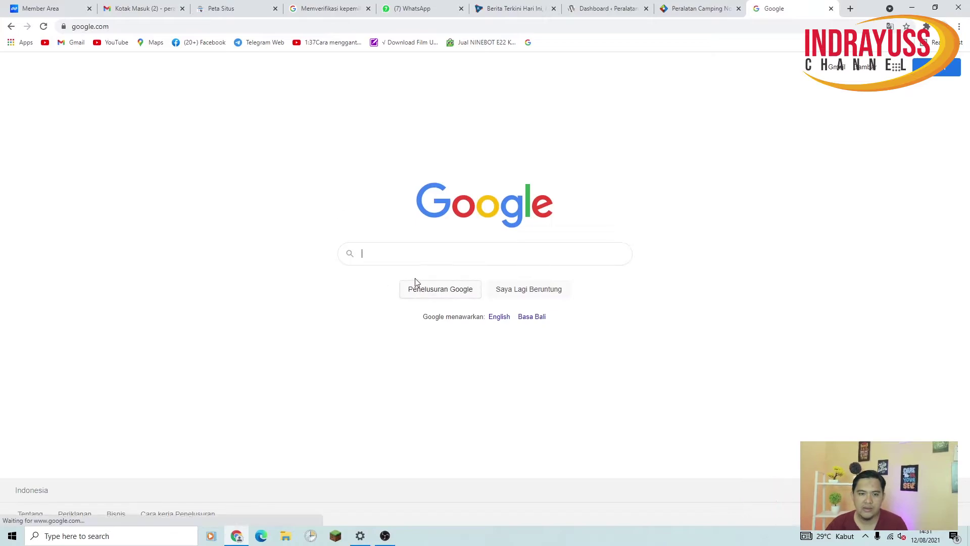
Search Google for 'google ads' and open the Google Ads Indonesia result
{"action": "type", "text": "google ads"}
{"action": "key", "text": "Return"}
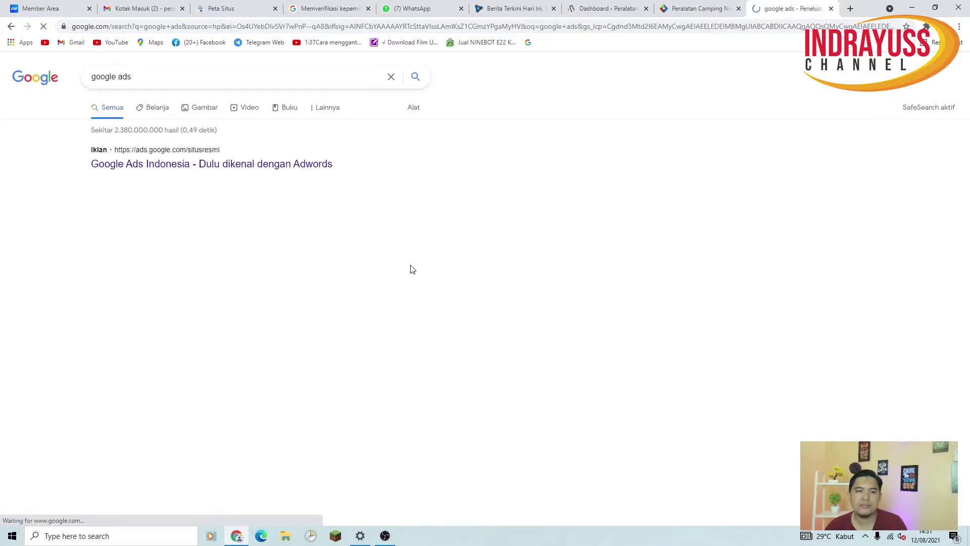
{"action": "left_click", "coordinate": [258, 164]}
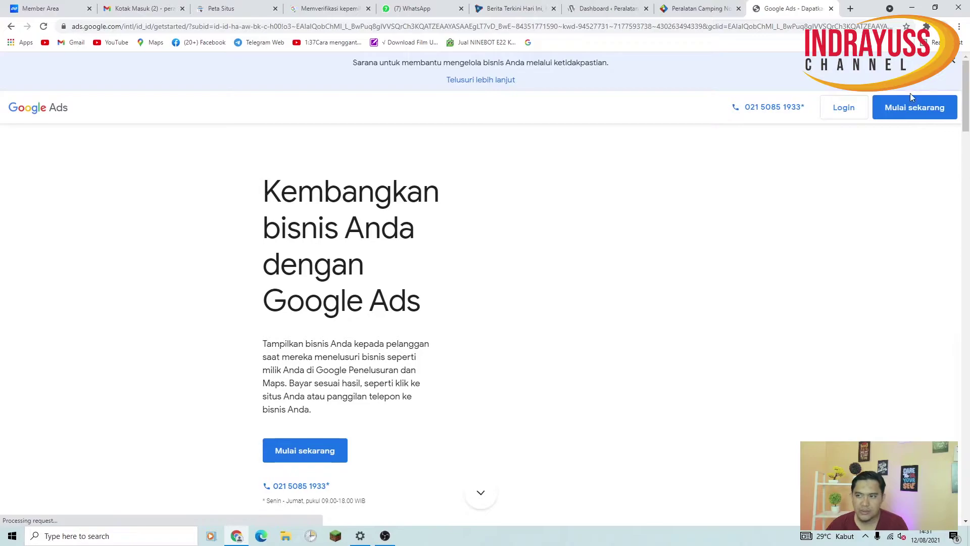
Log in to Google Ads with the camping-store business account, entering its password and confirming
{"action": "left_click", "coordinate": [842, 108]}
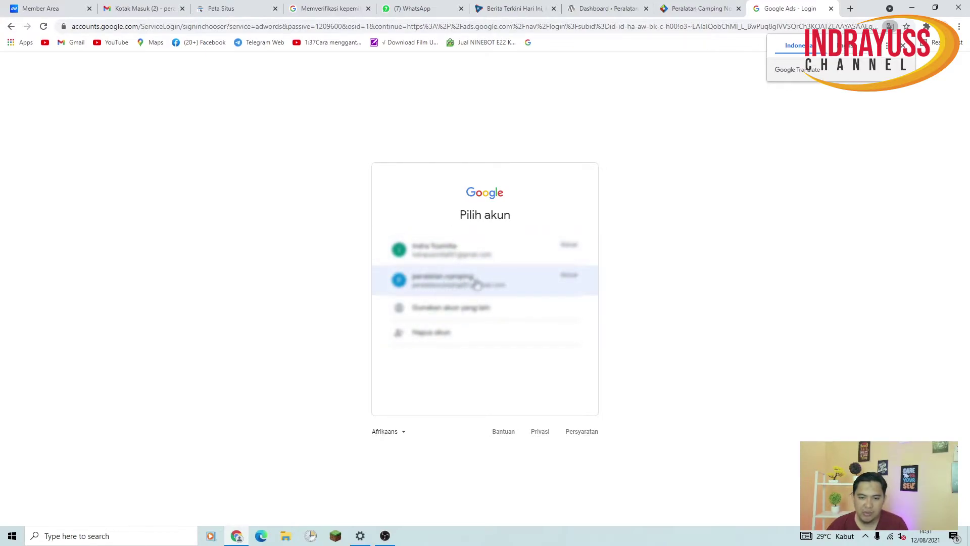
{"action": "left_click", "coordinate": [438, 286]}
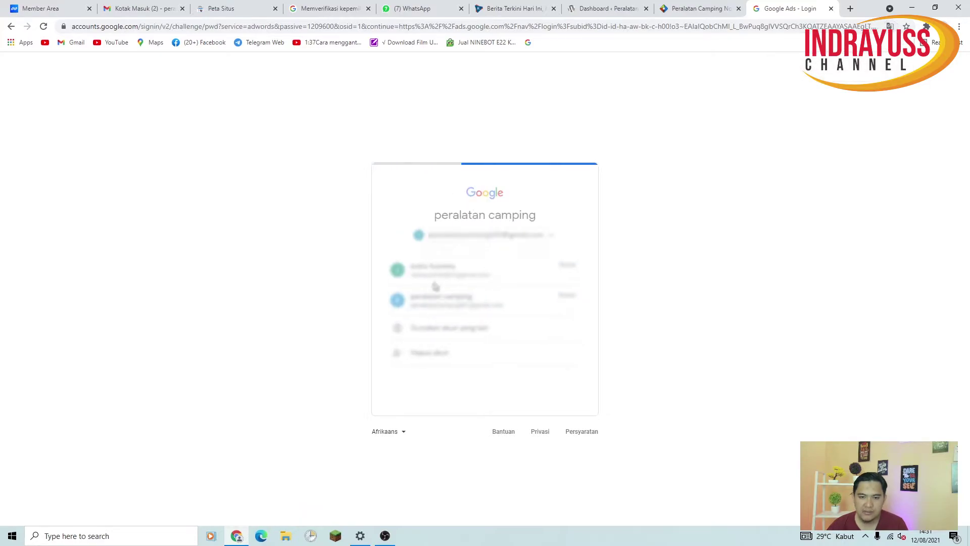
{"action": "type", "text": "••"}
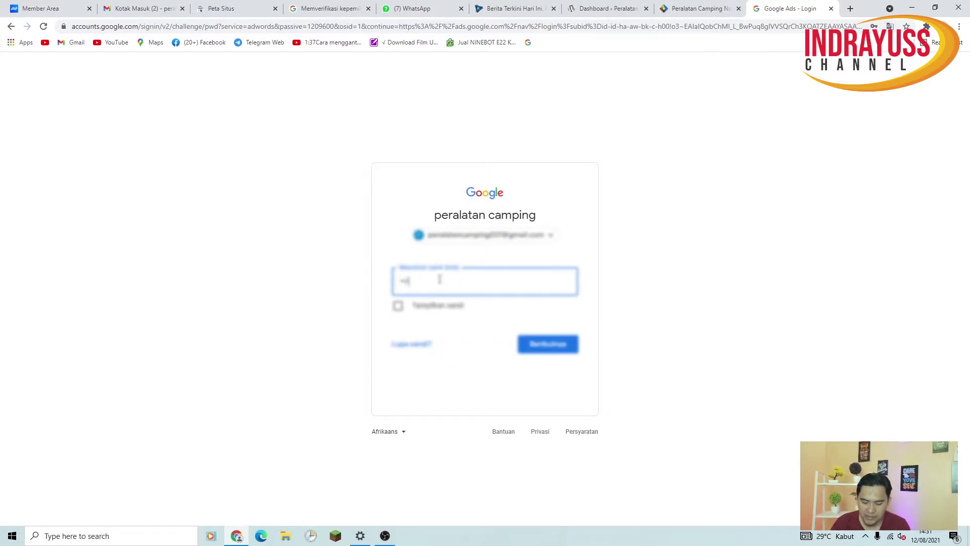
{"action": "key", "text": "Return"}
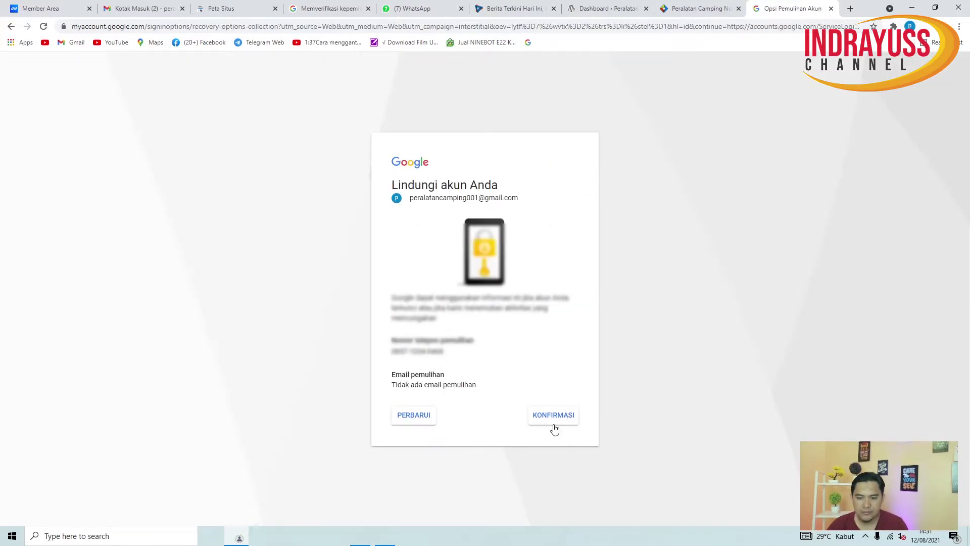
{"action": "left_click", "coordinate": [560, 423]}
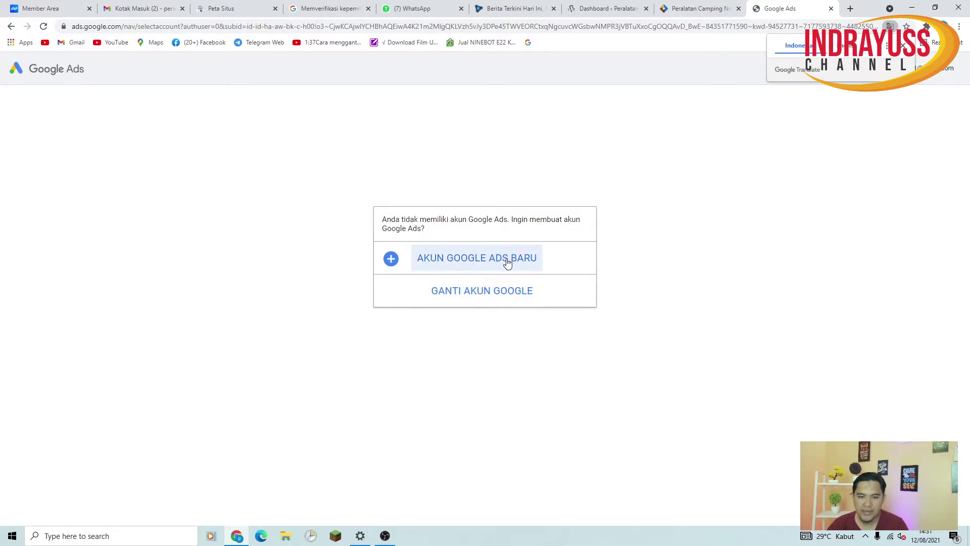
Choose AKUN GOOGLE ADS BARU and scroll through the advertising goal options
{"action": "left_click", "coordinate": [486, 266]}
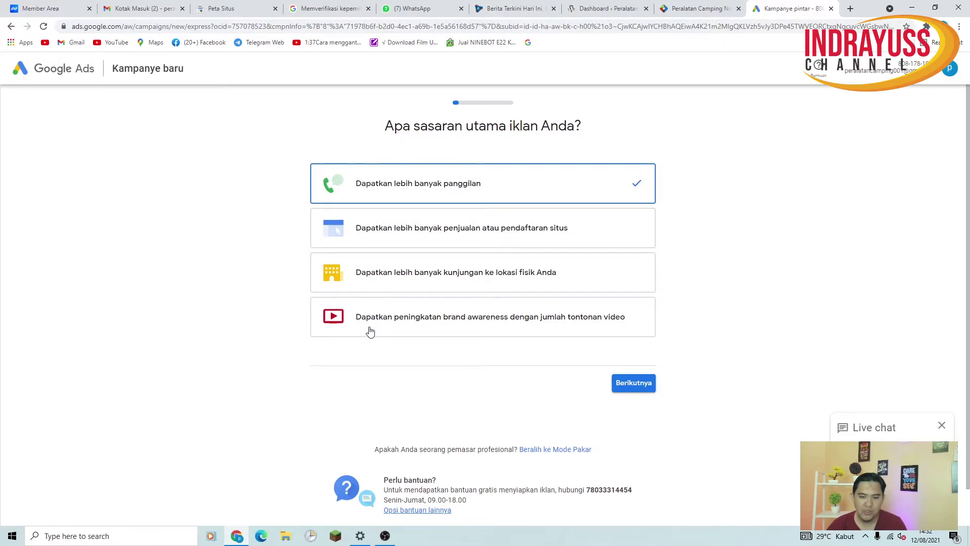
{"action": "scroll", "coordinate": [374, 328], "scroll_direction": "down", "scroll_amount": 2}
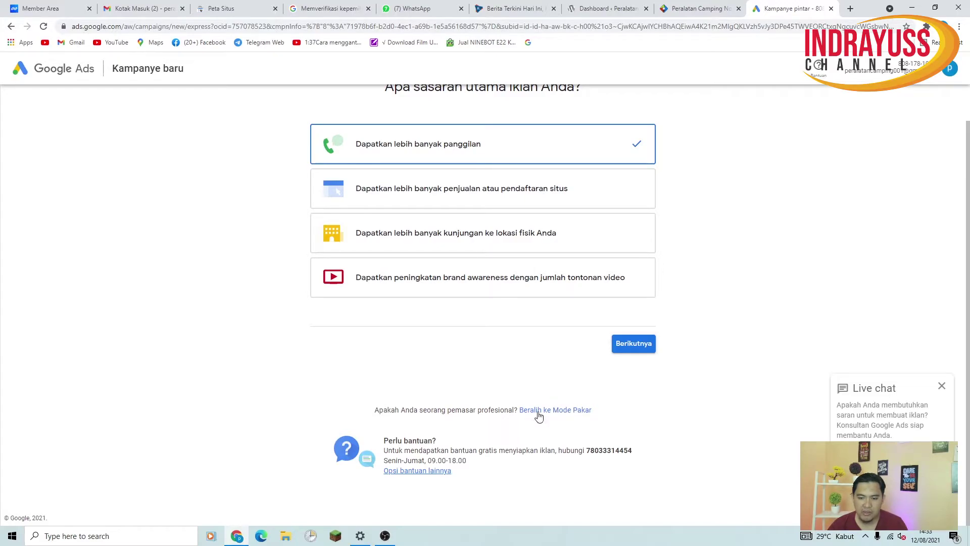
Switch to Expert Mode and create the account without a campaign
{"action": "left_click", "coordinate": [571, 413]}
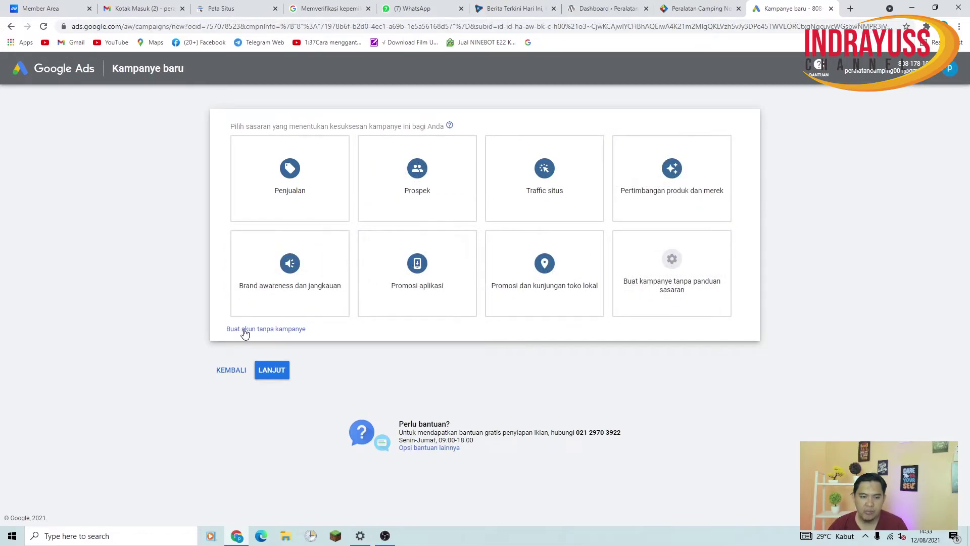
{"action": "left_click", "coordinate": [298, 329]}
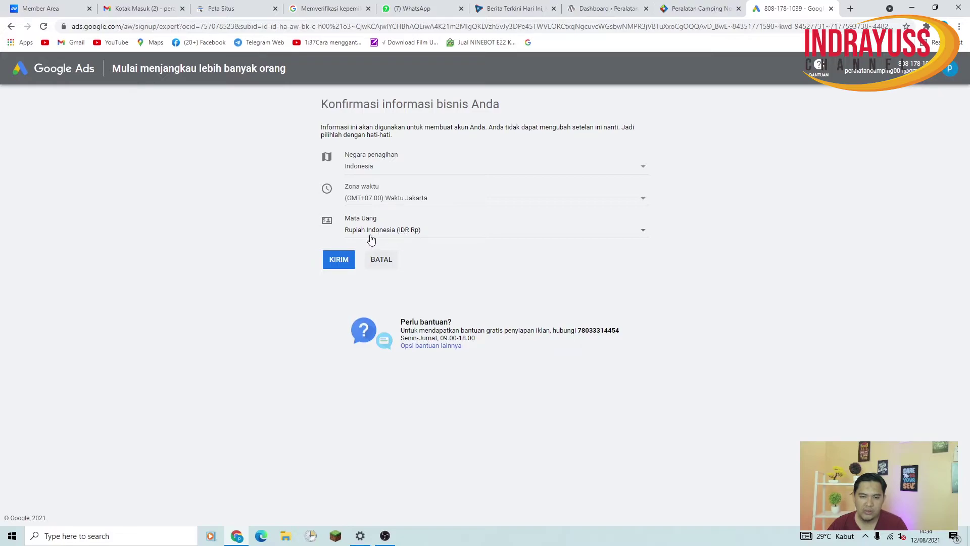
Keep Jakarta time zone and Indonesian Rupiah currency, submit, and go to the account overview
{"action": "left_click", "coordinate": [604, 233]}
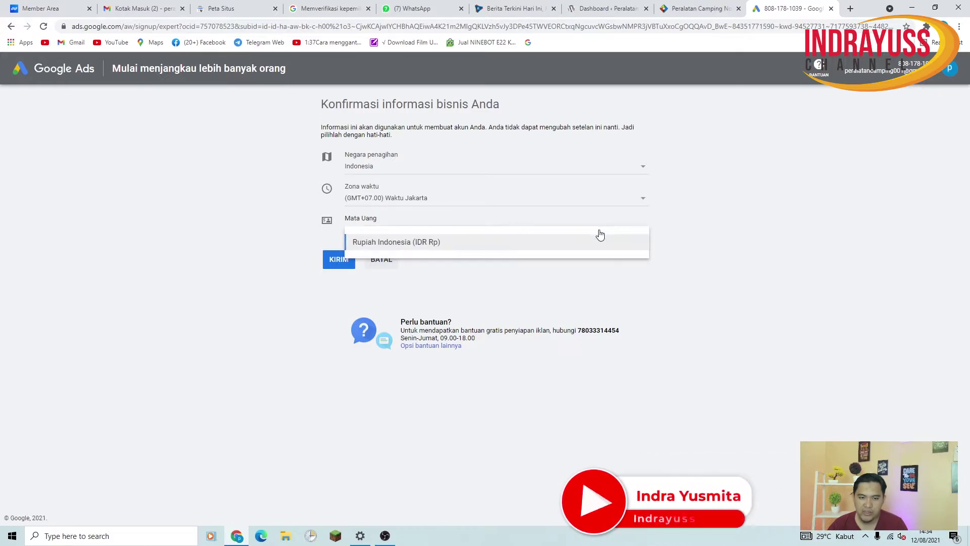
{"action": "left_click", "coordinate": [521, 202]}
{"action": "left_click", "coordinate": [520, 202]}
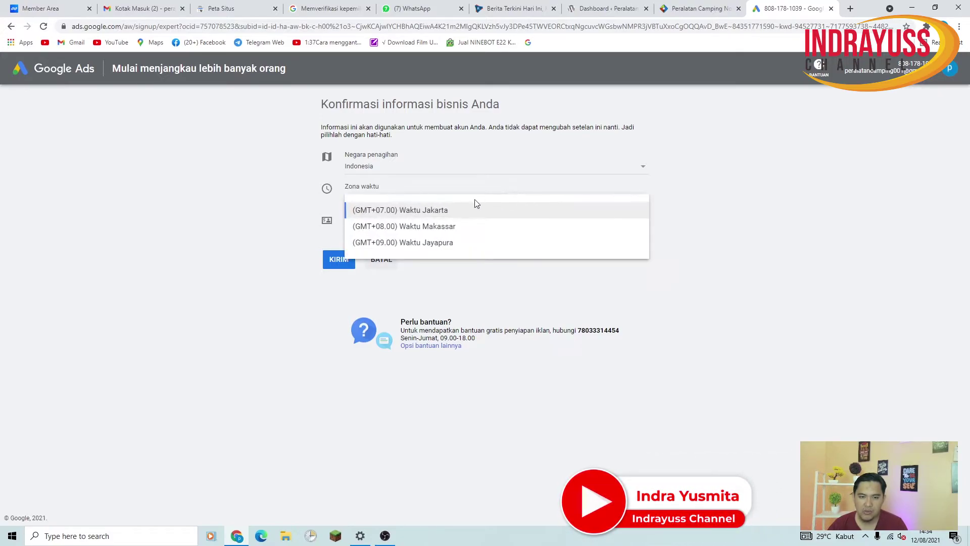
{"action": "left_click", "coordinate": [575, 202]}
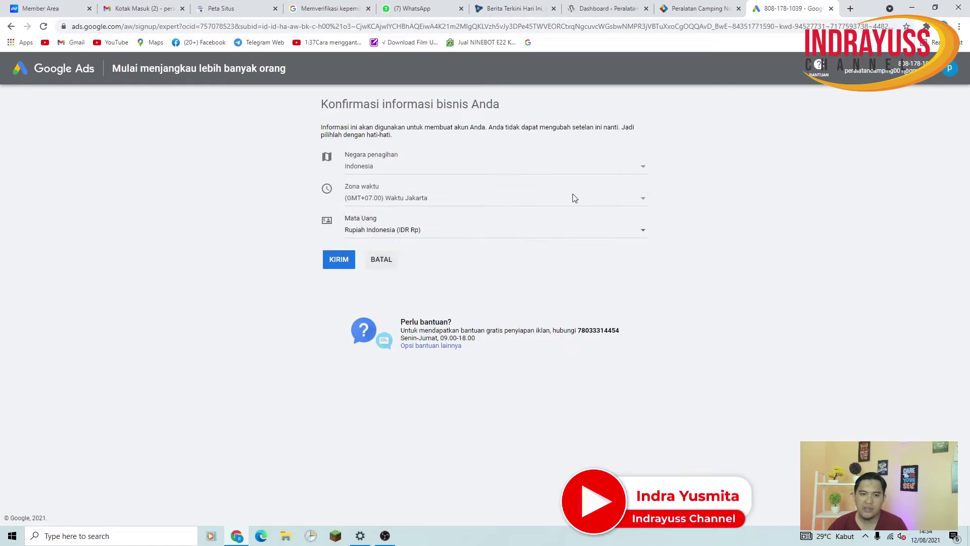
{"action": "left_click", "coordinate": [343, 267]}
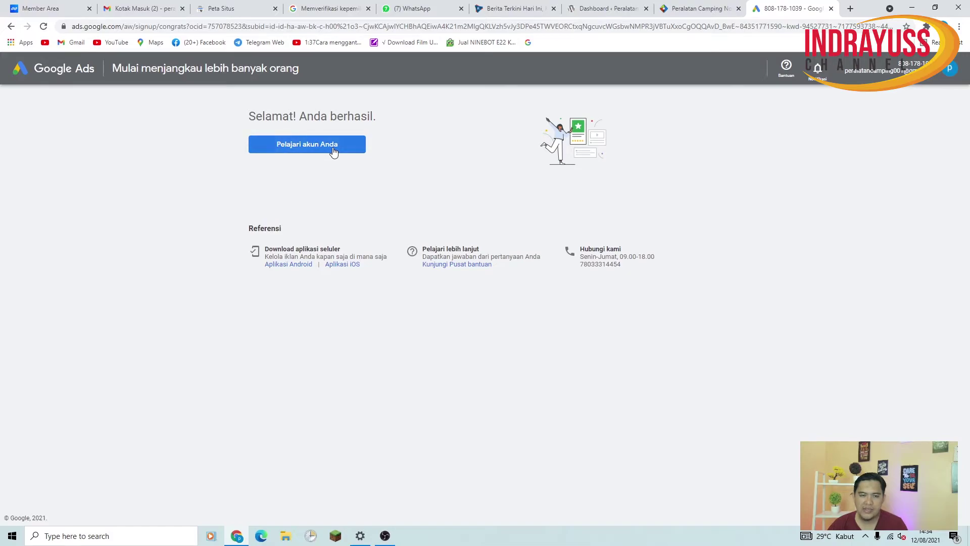
{"action": "left_click", "coordinate": [332, 149]}
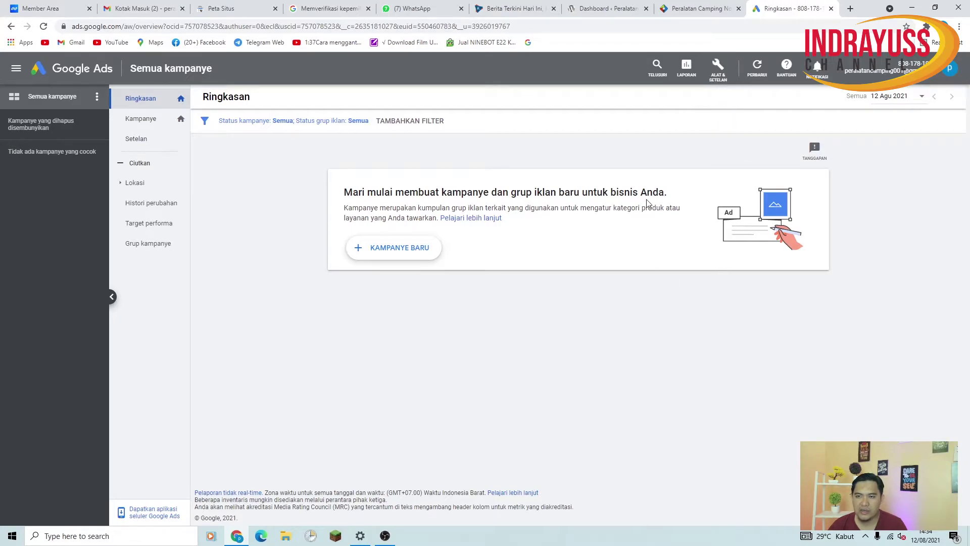
Open the Reports > Dashboards page, then the Tools & Settings menu
{"action": "left_click", "coordinate": [656, 71]}
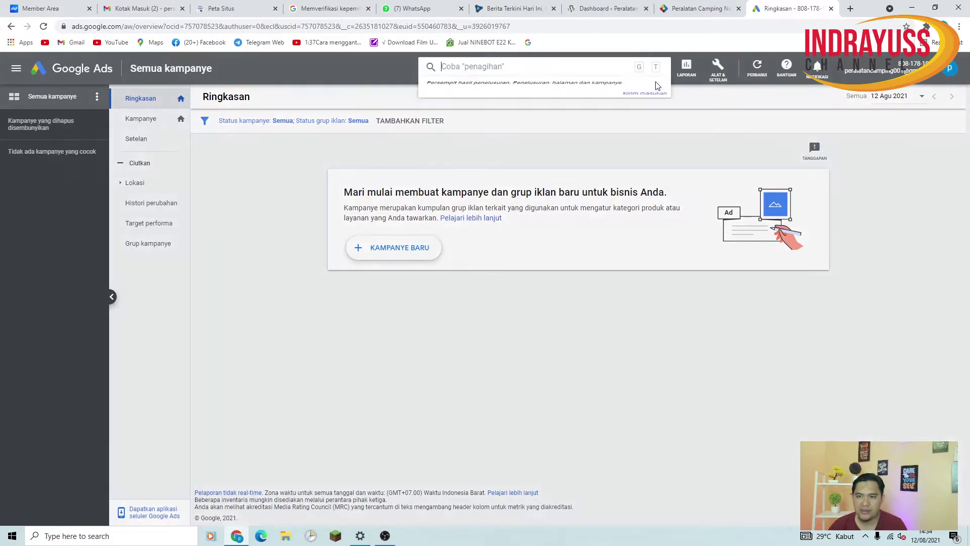
{"action": "left_click", "coordinate": [726, 124]}
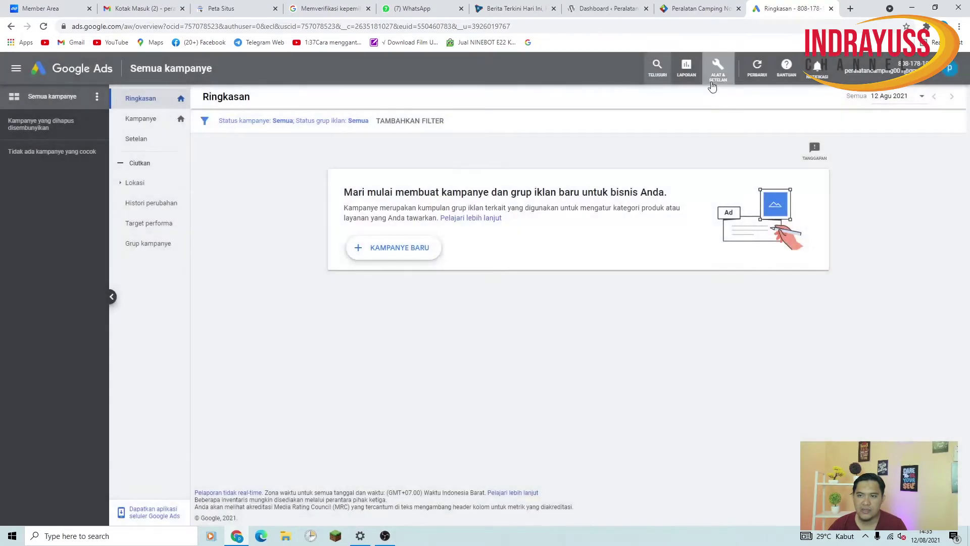
{"action": "left_click", "coordinate": [685, 68]}
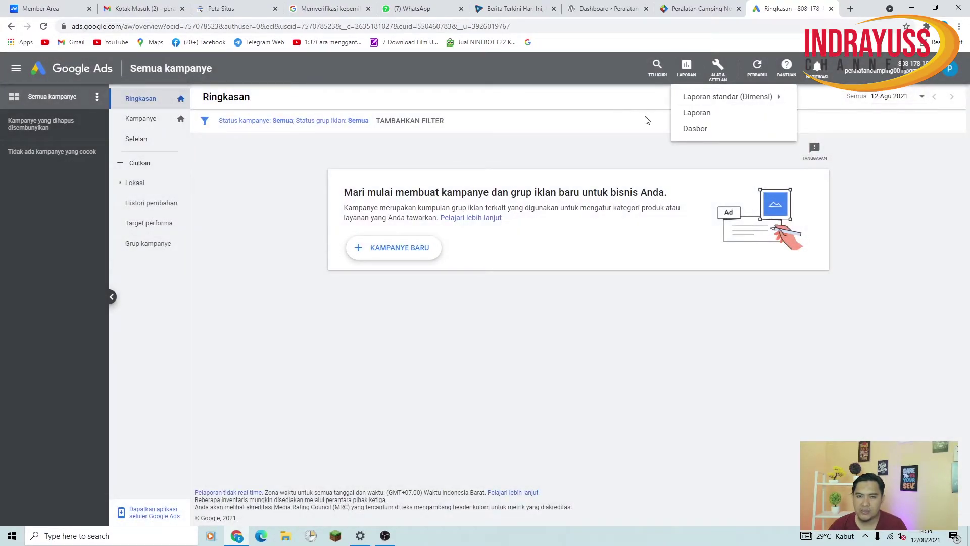
{"action": "mouse_move", "coordinate": [688, 103]}
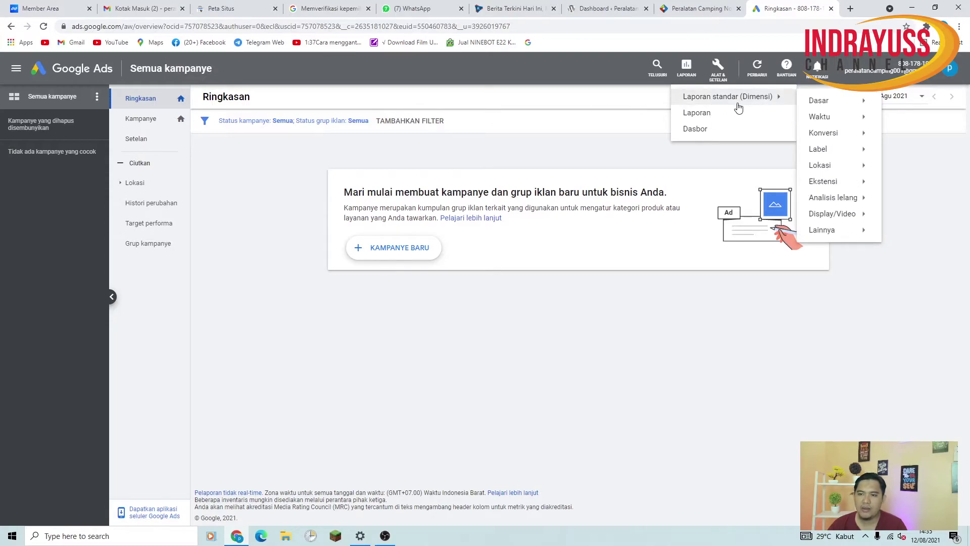
{"action": "left_click", "coordinate": [705, 129]}
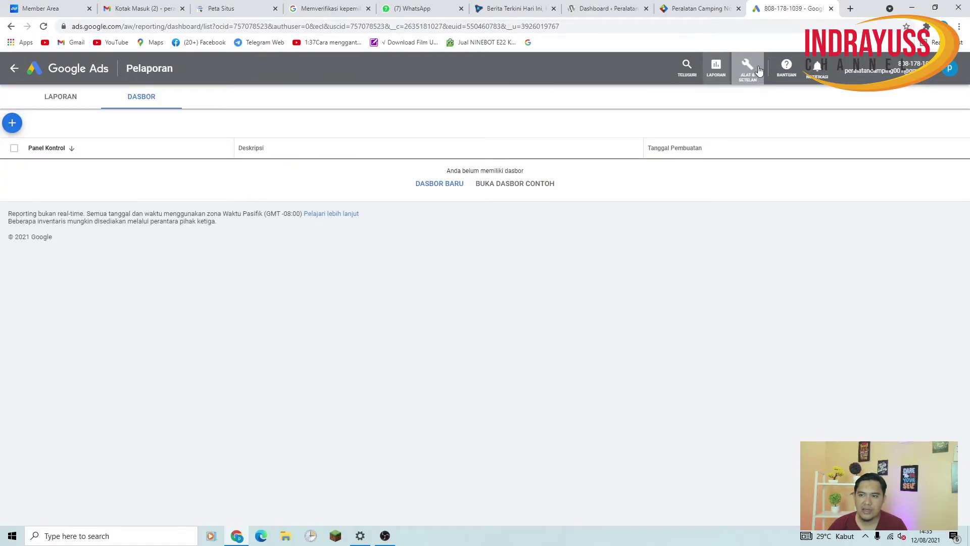
{"action": "left_click", "coordinate": [758, 70]}
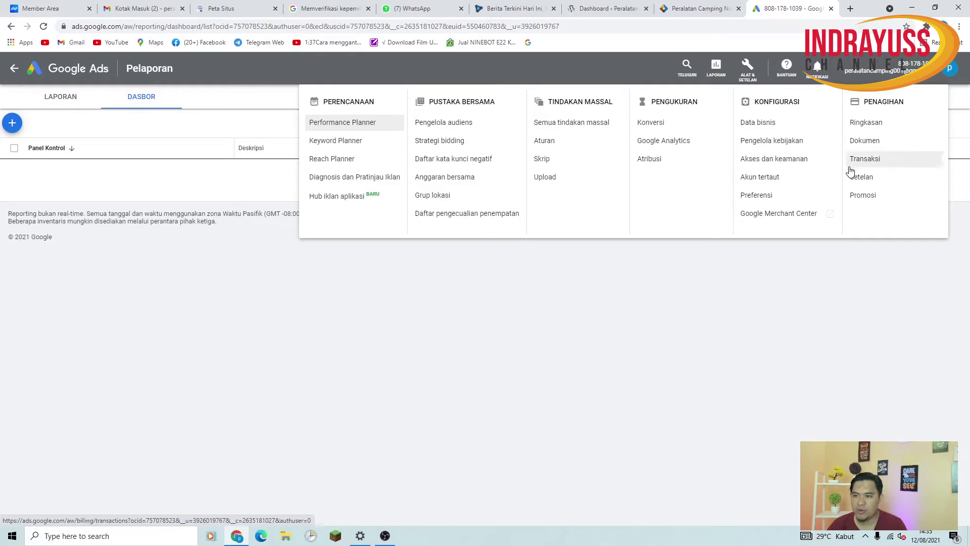
Open the billing summary, review the setup form, and expand the tax information fields
{"action": "left_click", "coordinate": [878, 131]}
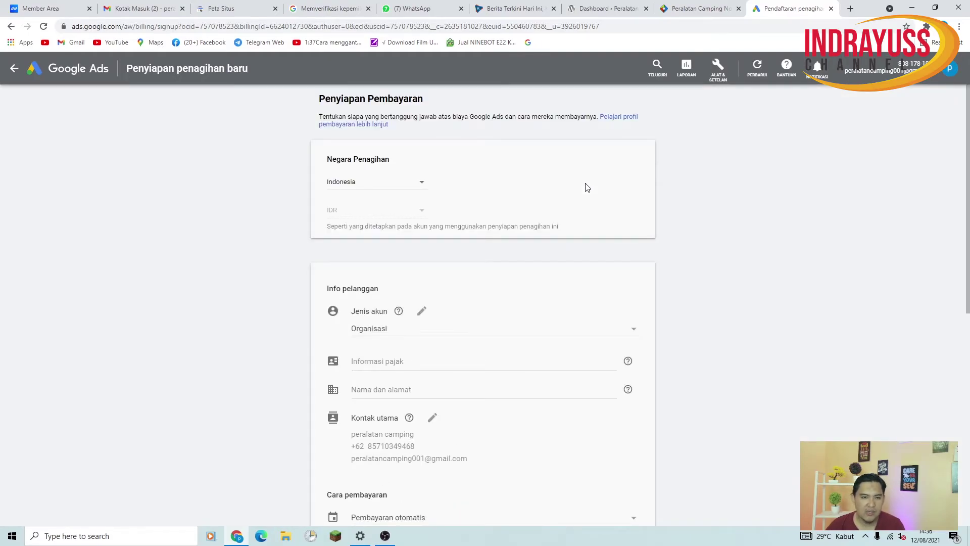
{"action": "scroll", "coordinate": [666, 265], "scroll_direction": "down", "scroll_amount": 6}
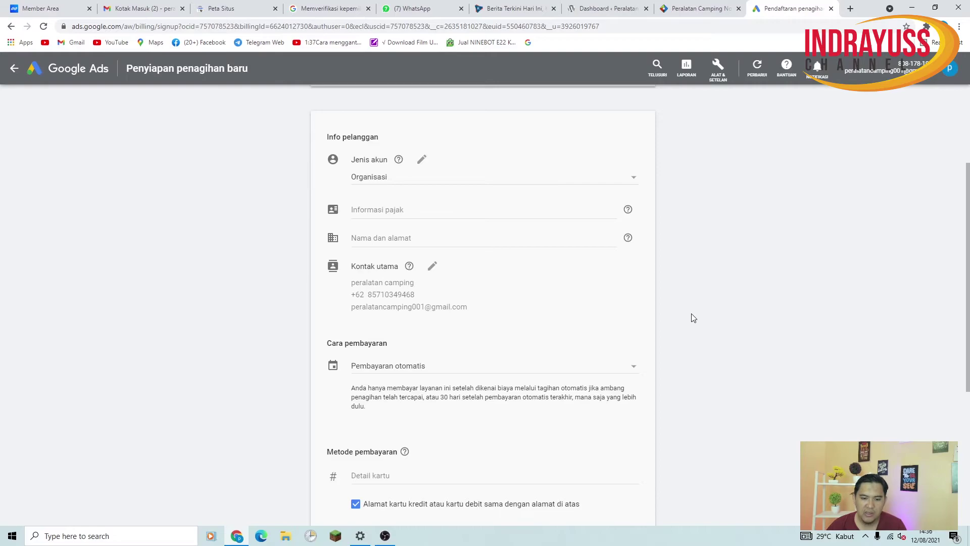
{"action": "scroll", "coordinate": [693, 312], "scroll_direction": "down", "scroll_amount": 2}
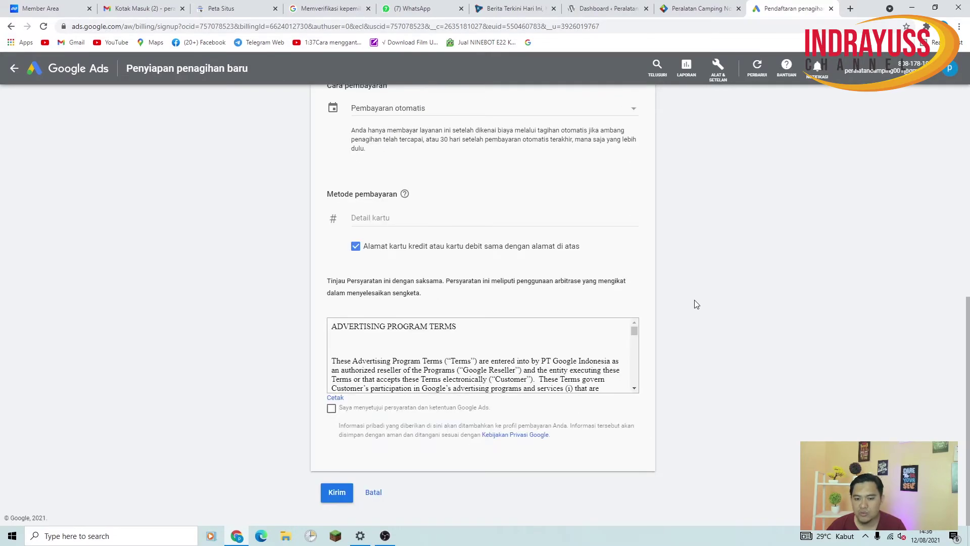
{"action": "scroll", "coordinate": [695, 271], "scroll_direction": "up", "scroll_amount": 5}
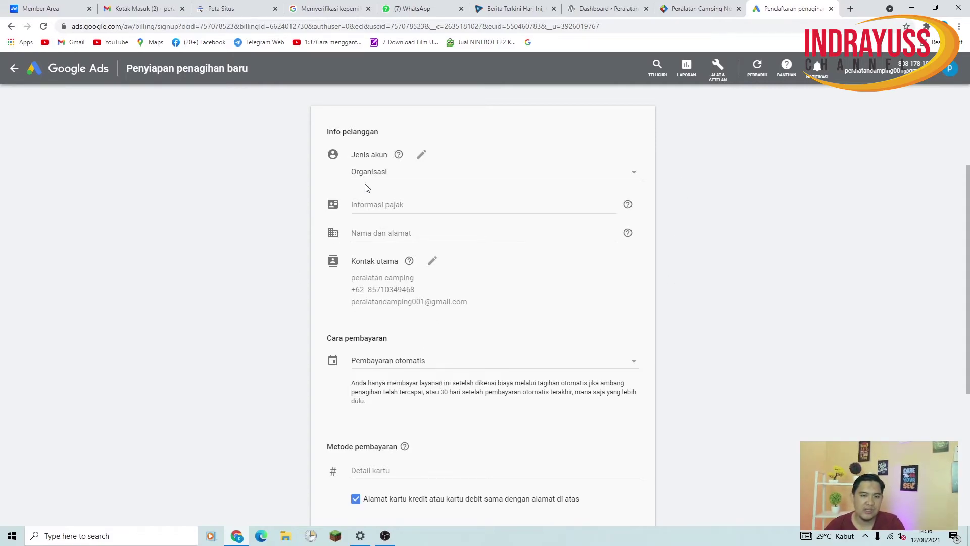
{"action": "scroll", "coordinate": [465, 485], "scroll_direction": "down", "scroll_amount": 3}
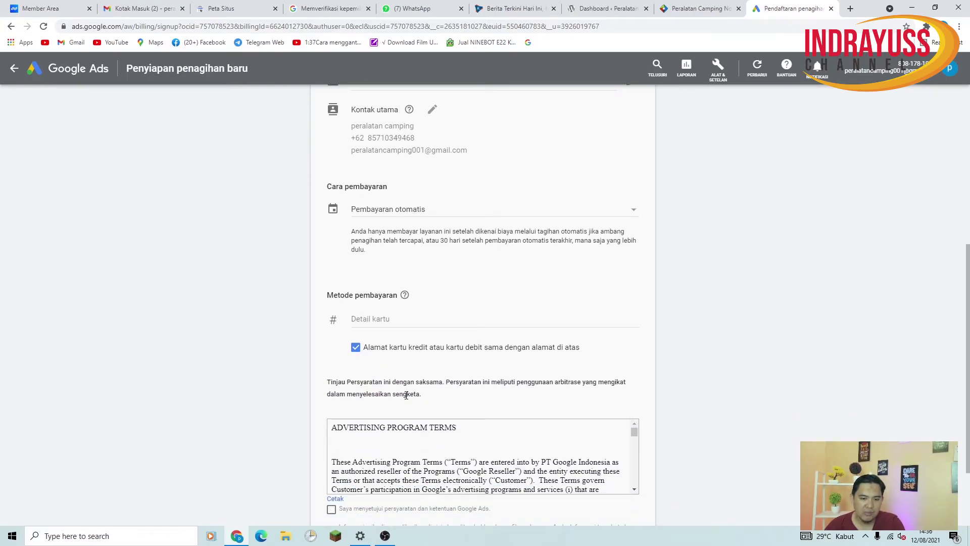
{"action": "scroll", "coordinate": [406, 395], "scroll_direction": "down", "scroll_amount": 2}
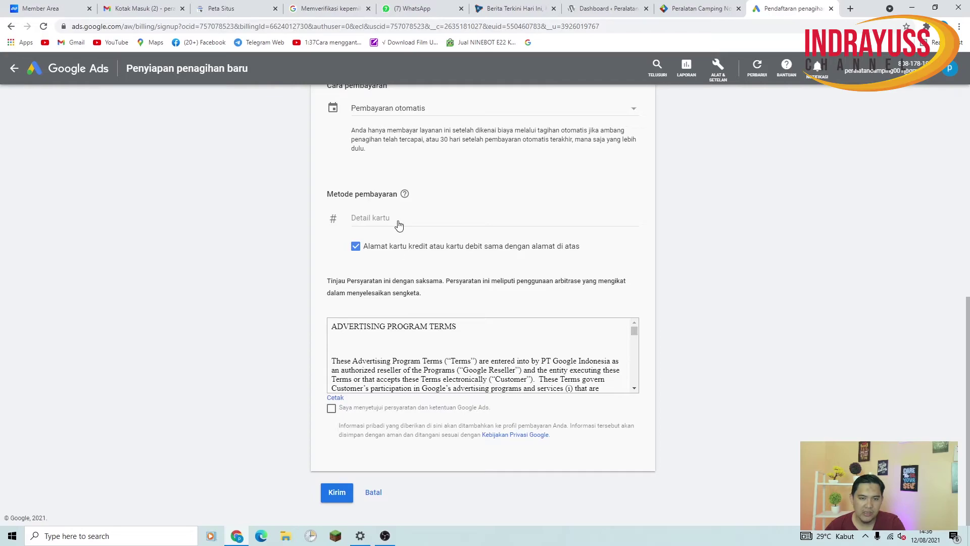
{"action": "scroll", "coordinate": [404, 227], "scroll_direction": "up", "scroll_amount": 6}
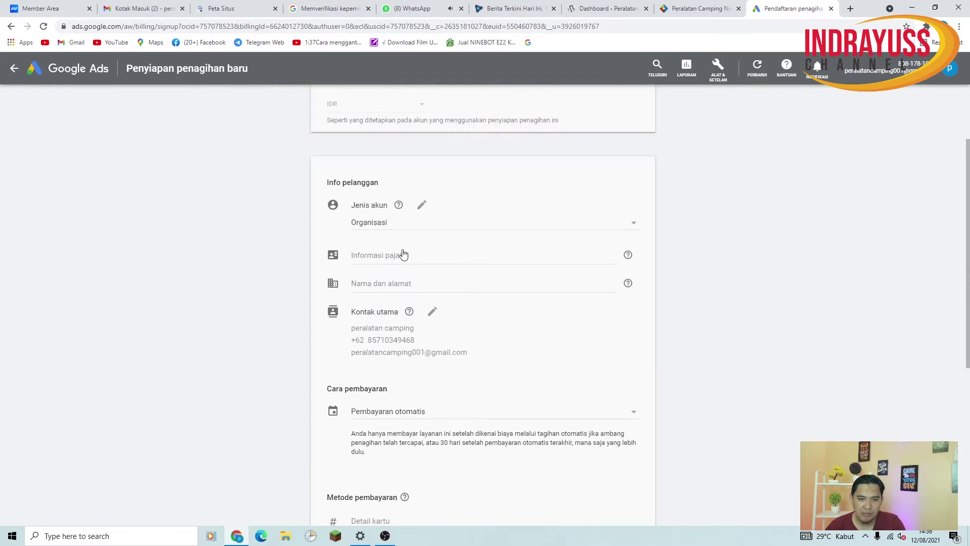
{"action": "scroll", "coordinate": [404, 262], "scroll_direction": "up", "scroll_amount": 2}
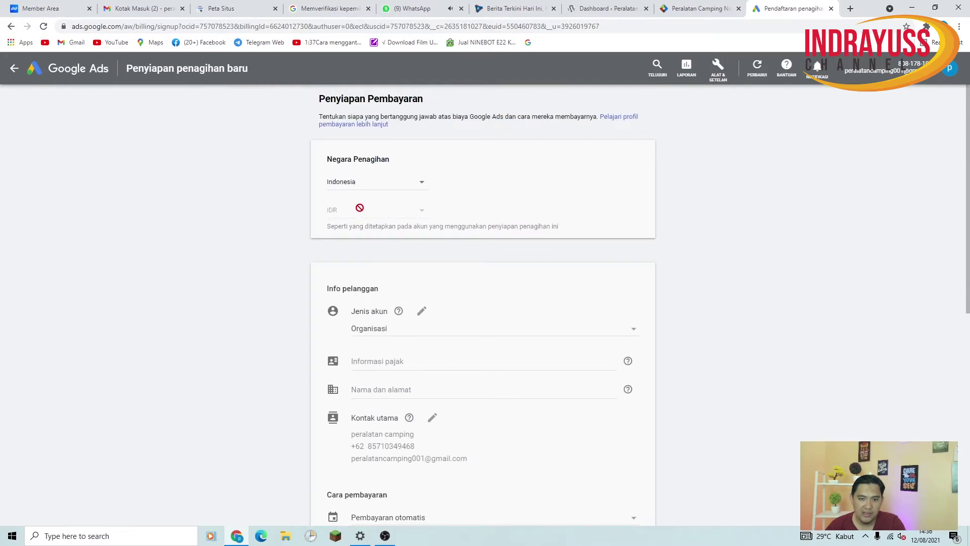
{"action": "left_click", "coordinate": [399, 362]}
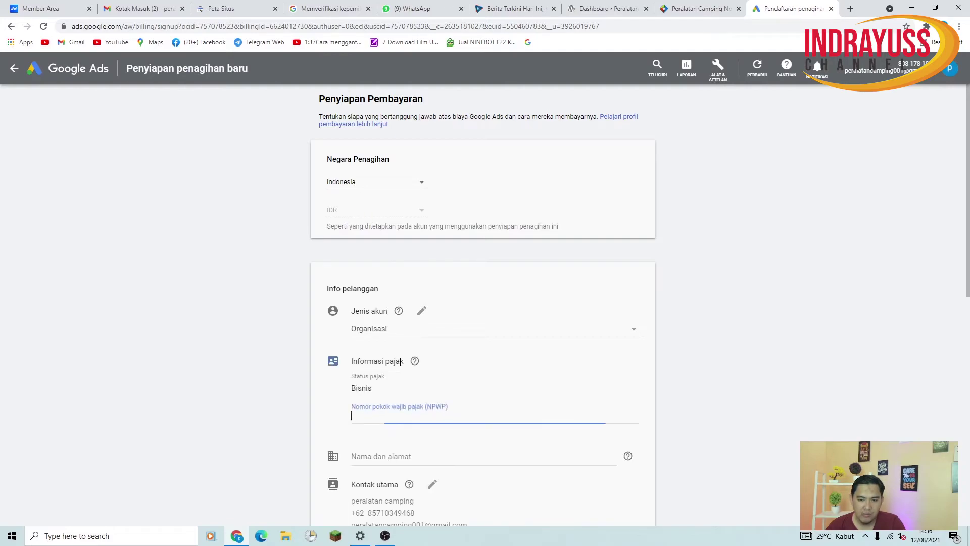
{"action": "left_click", "coordinate": [763, 356]}
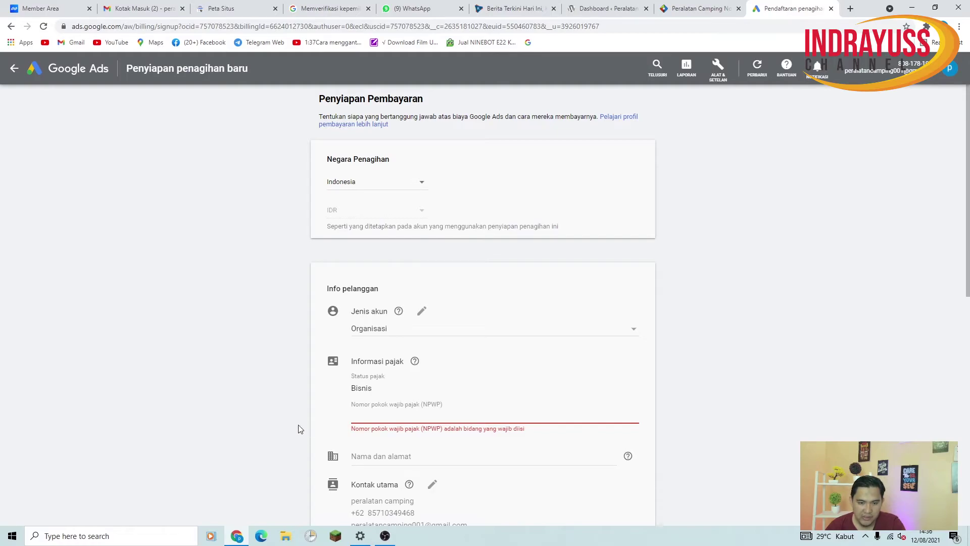
Set the account type to Perorangan and replace the billing name with the owner's full name
{"action": "left_click", "coordinate": [376, 457]}
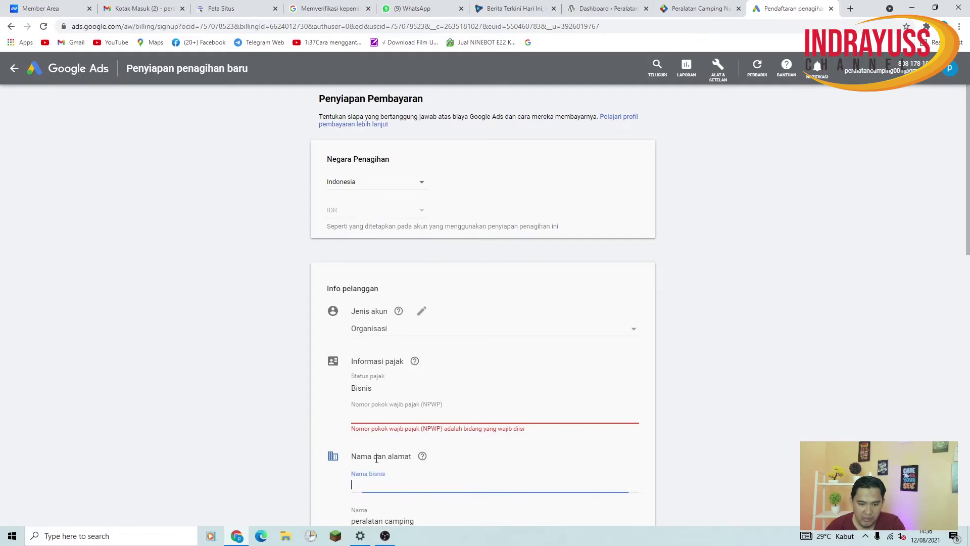
{"action": "mouse_move", "coordinate": [424, 464]}
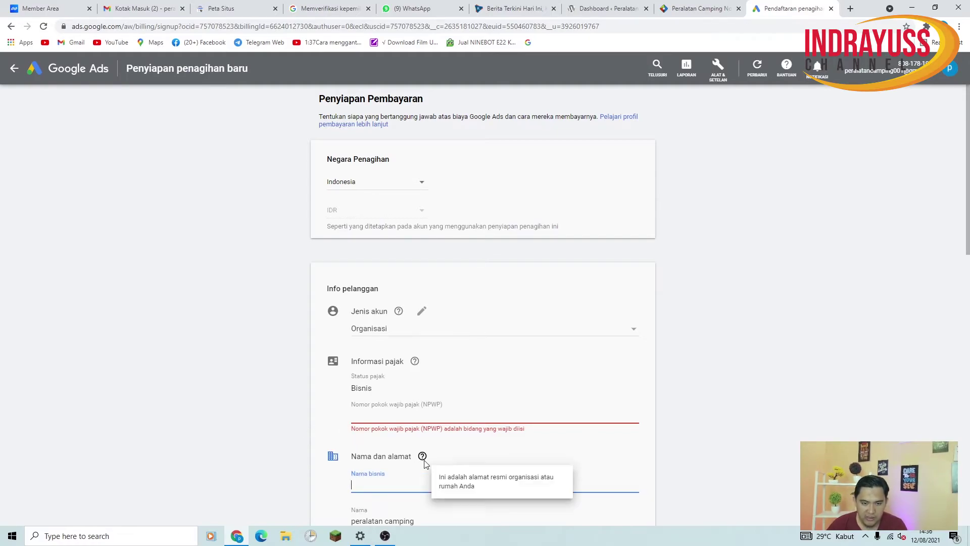
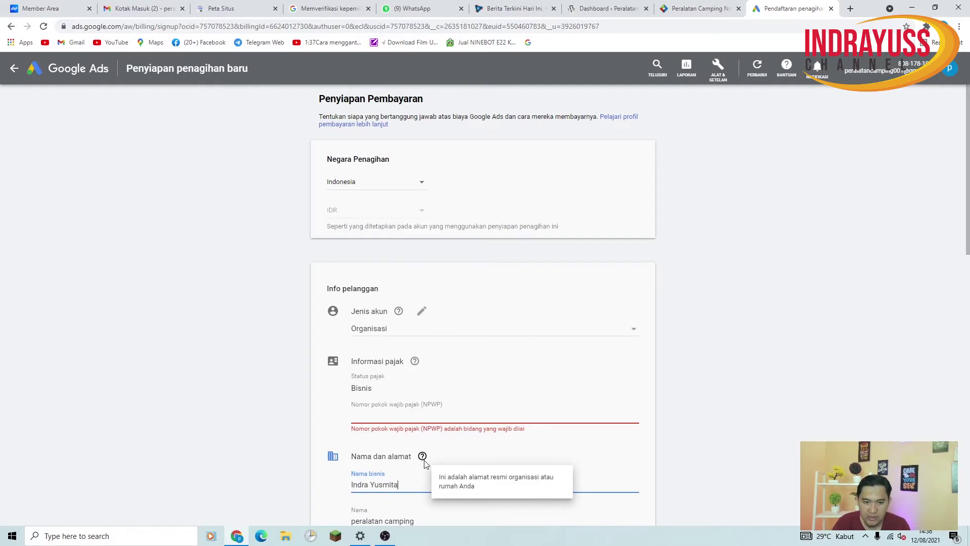
{"action": "left_click", "coordinate": [424, 313]}
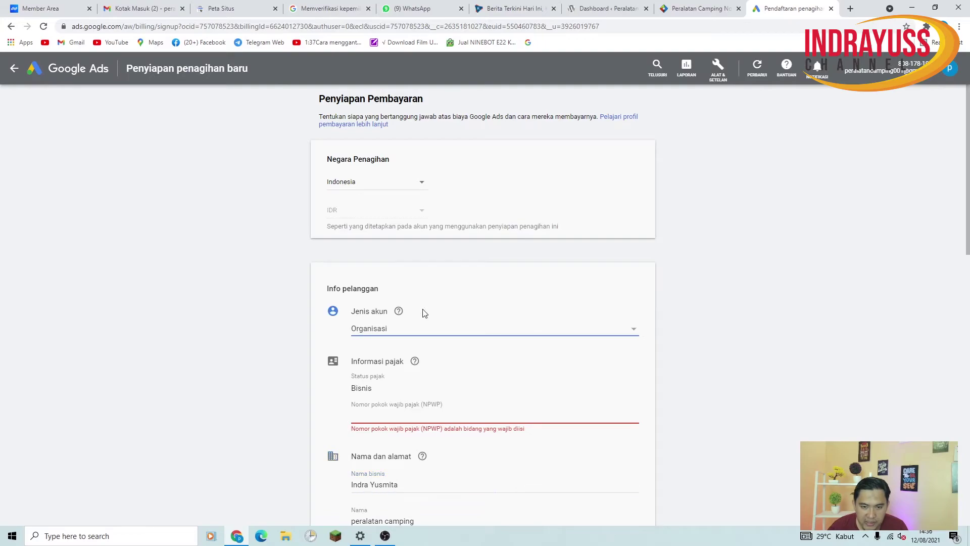
{"action": "left_click", "coordinate": [632, 334]}
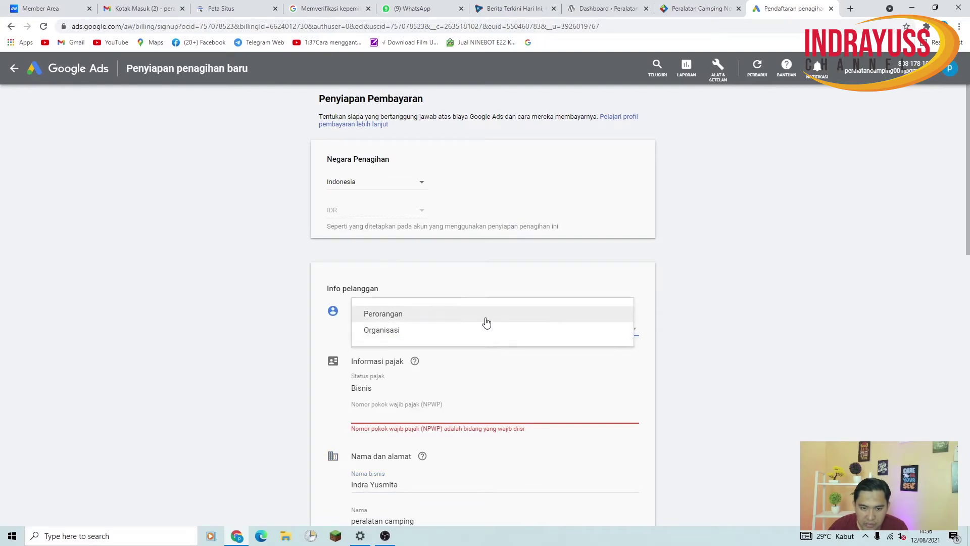
{"action": "left_click", "coordinate": [418, 314]}
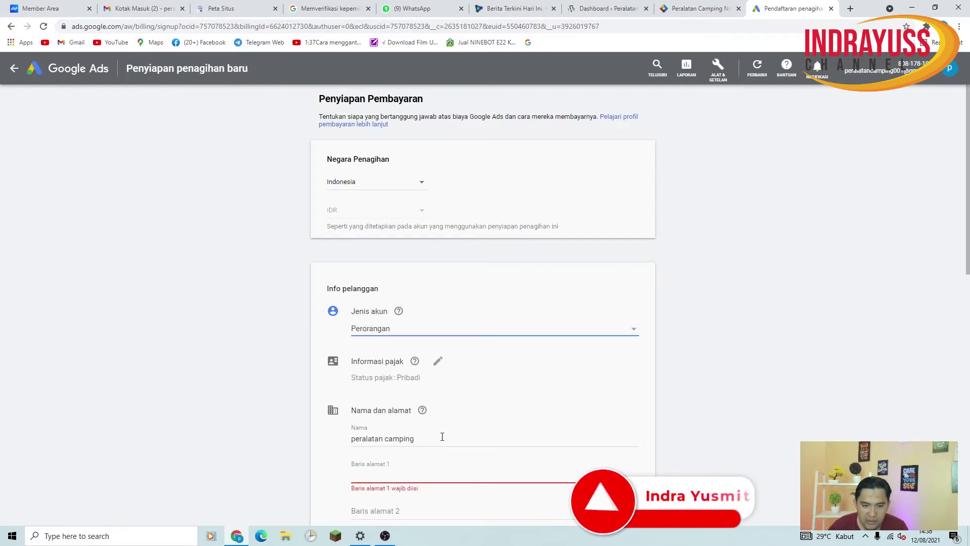
{"action": "left_click_drag", "start_coordinate": [419, 437], "coordinate": [315, 441]}
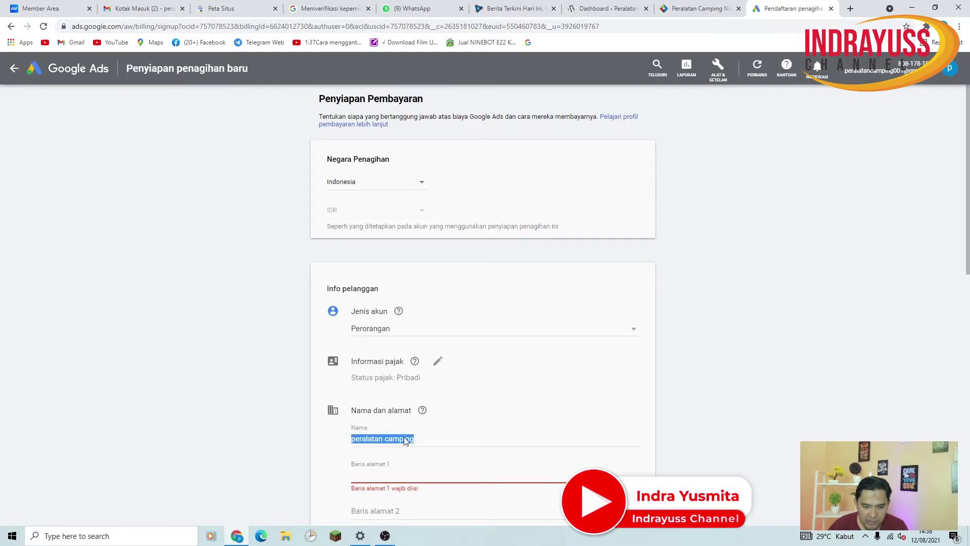
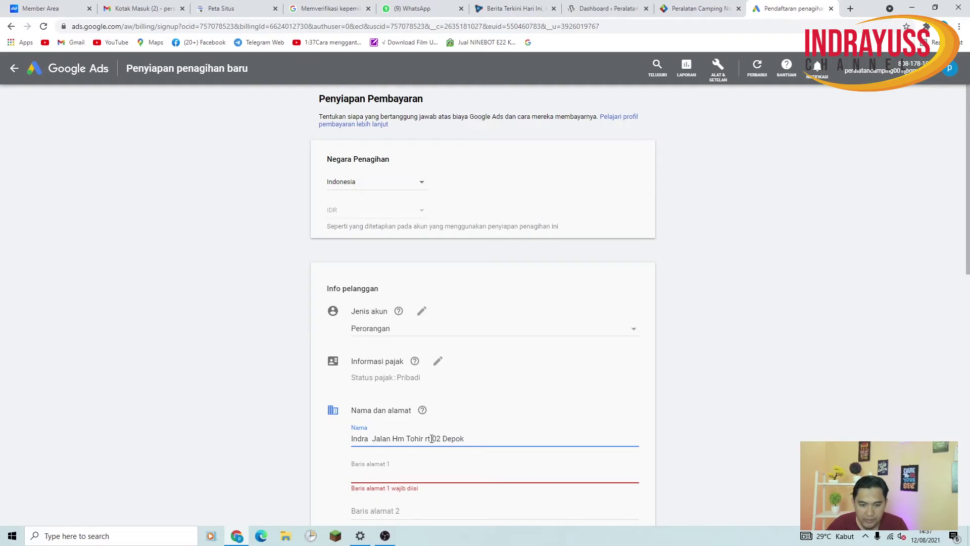
Enter the street address, city Depok, province West Java and the postal code
{"action": "left_click", "coordinate": [412, 474]}
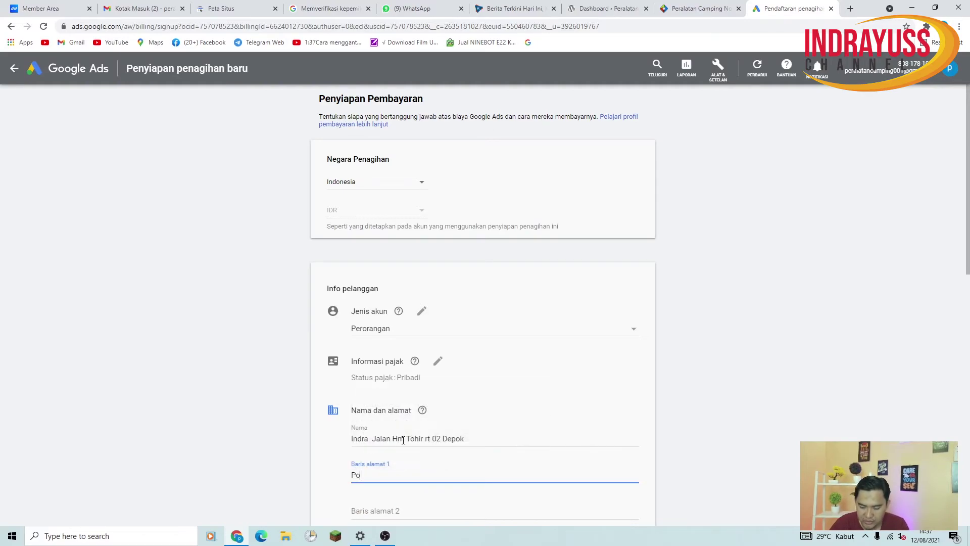
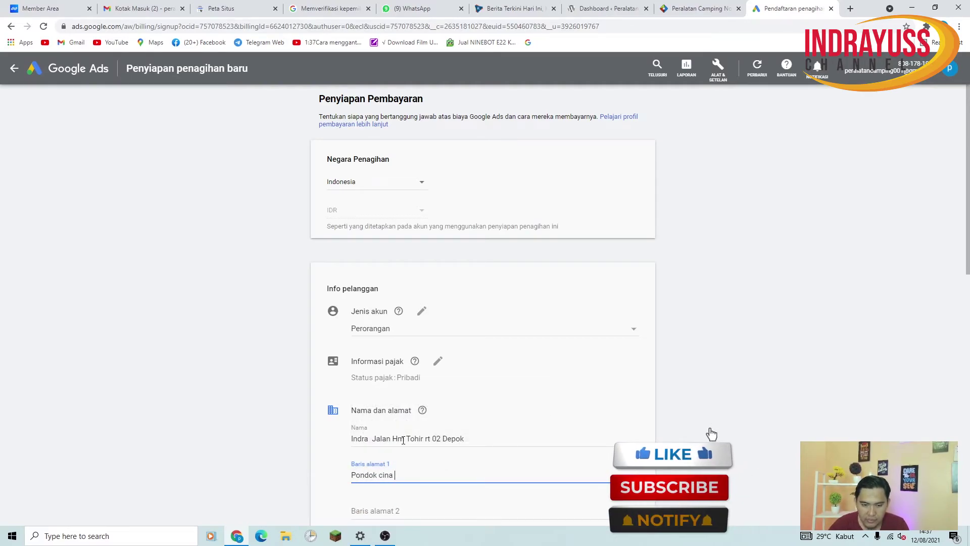
{"action": "scroll", "coordinate": [453, 385], "scroll_direction": "down", "scroll_amount": 5}
{"action": "left_click", "coordinate": [380, 297]}
{"action": "type", "text": "Depok"}
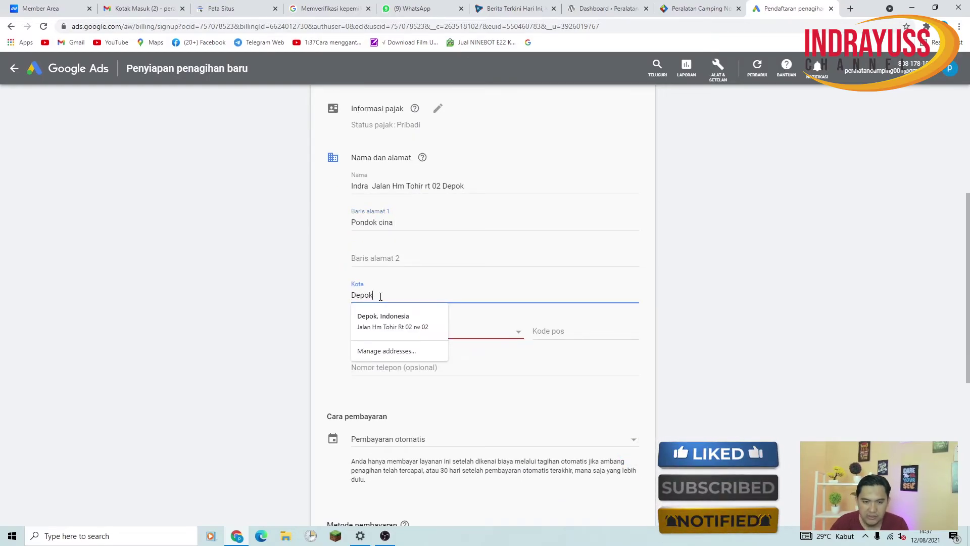
{"action": "left_click", "coordinate": [668, 340]}
{"action": "left_click", "coordinate": [407, 335]}
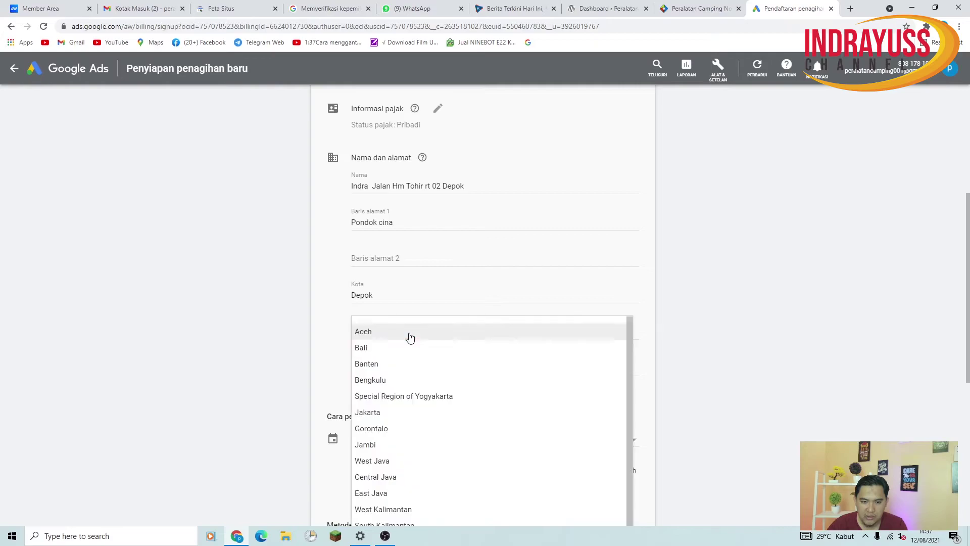
{"action": "scroll", "coordinate": [399, 475], "scroll_direction": "down", "scroll_amount": 2}
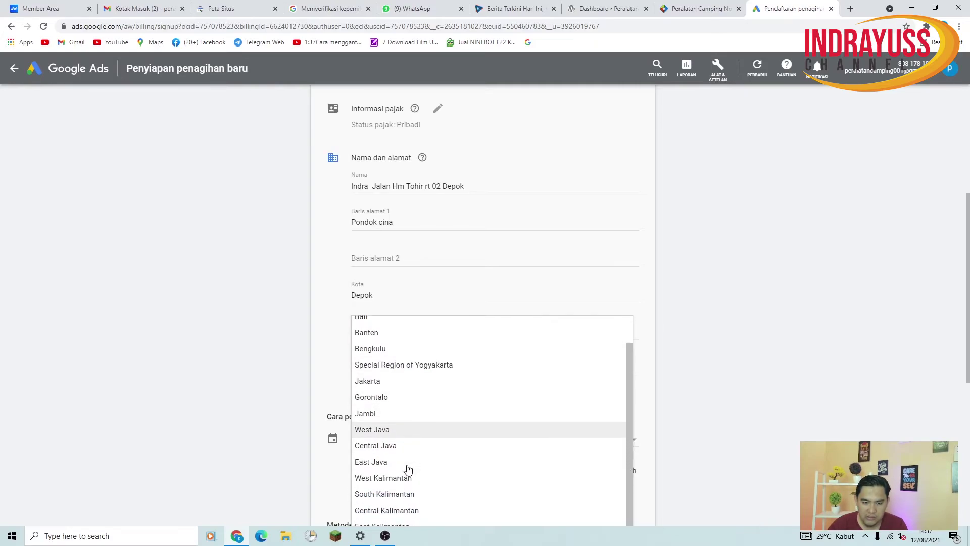
{"action": "scroll", "coordinate": [406, 467], "scroll_direction": "up", "scroll_amount": 2}
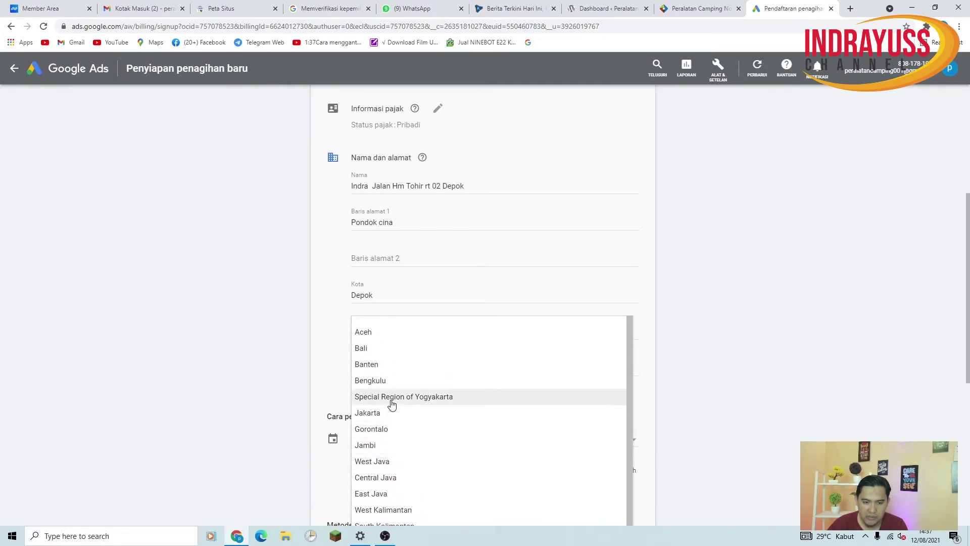
{"action": "scroll", "coordinate": [399, 475], "scroll_direction": "down", "scroll_amount": 2}
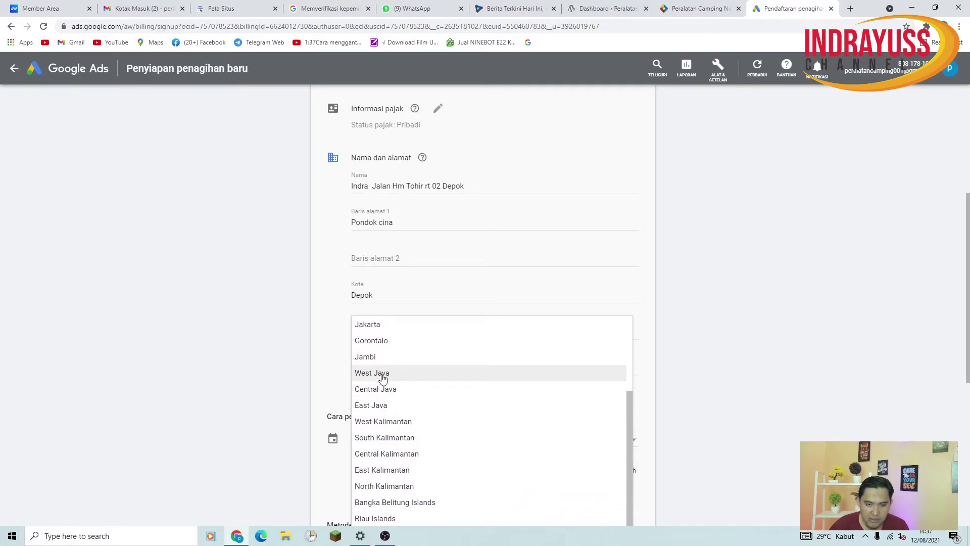
{"action": "left_click", "coordinate": [381, 374]}
{"action": "left_click", "coordinate": [555, 327]}
{"action": "type", "text": "16424"}
{"action": "left_click", "coordinate": [640, 405]}
{"action": "scroll", "coordinate": [548, 374], "scroll_direction": "down", "scroll_amount": 3}
Change the payment type to Pembayaran manual
{"action": "left_click", "coordinate": [480, 294]}
{"action": "scroll", "coordinate": [479, 294], "scroll_direction": "down", "scroll_amount": 3}
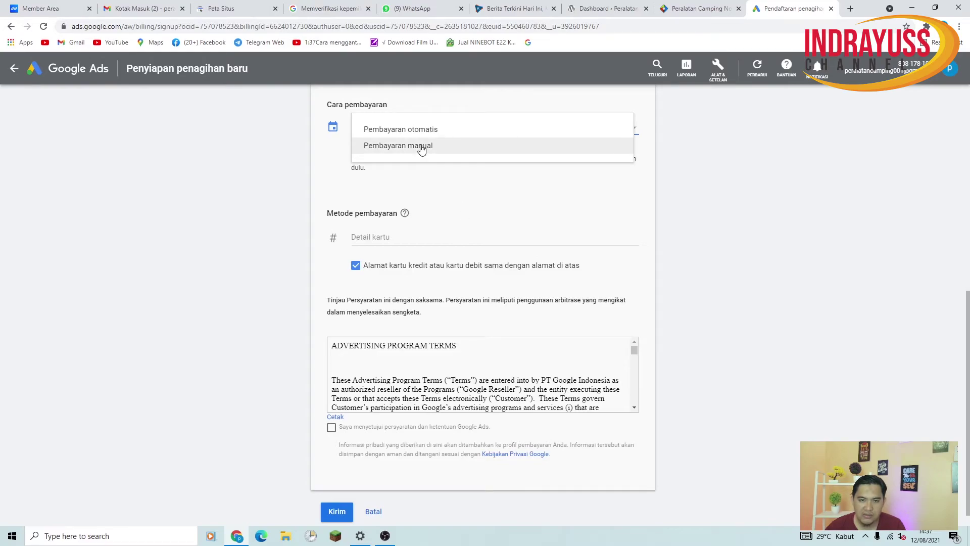
{"action": "left_click", "coordinate": [421, 146]}
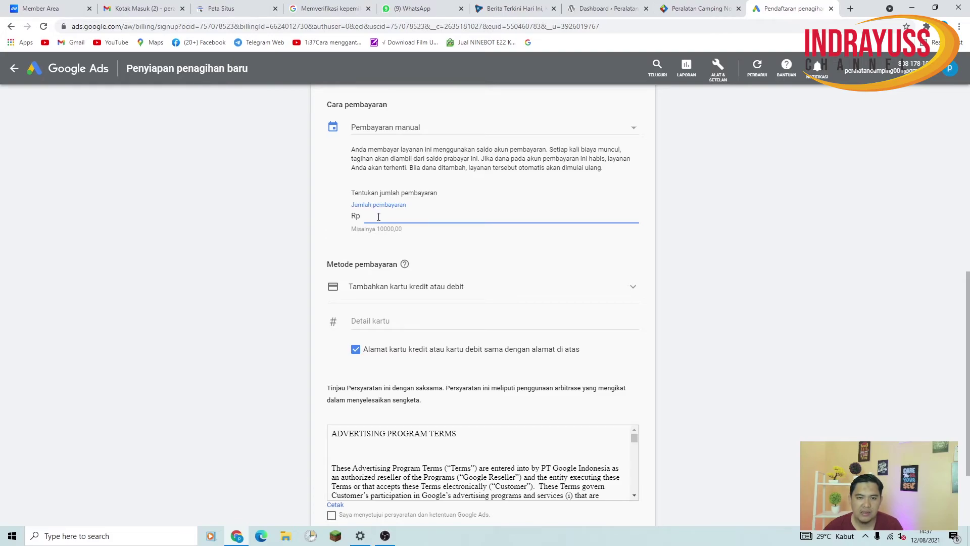
{"action": "scroll", "coordinate": [486, 248], "scroll_direction": "up", "scroll_amount": 4}
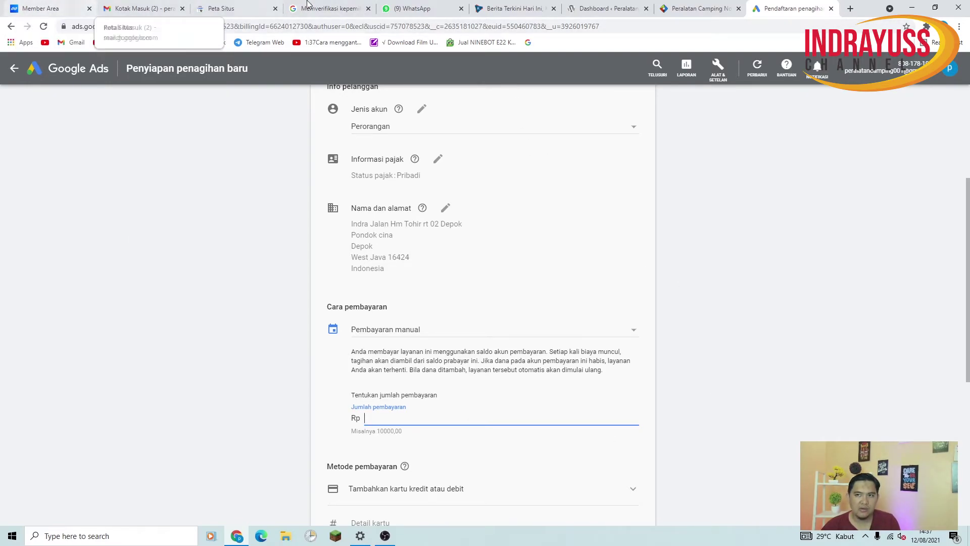
{"action": "scroll", "coordinate": [510, 309], "scroll_direction": "down", "scroll_amount": 4}
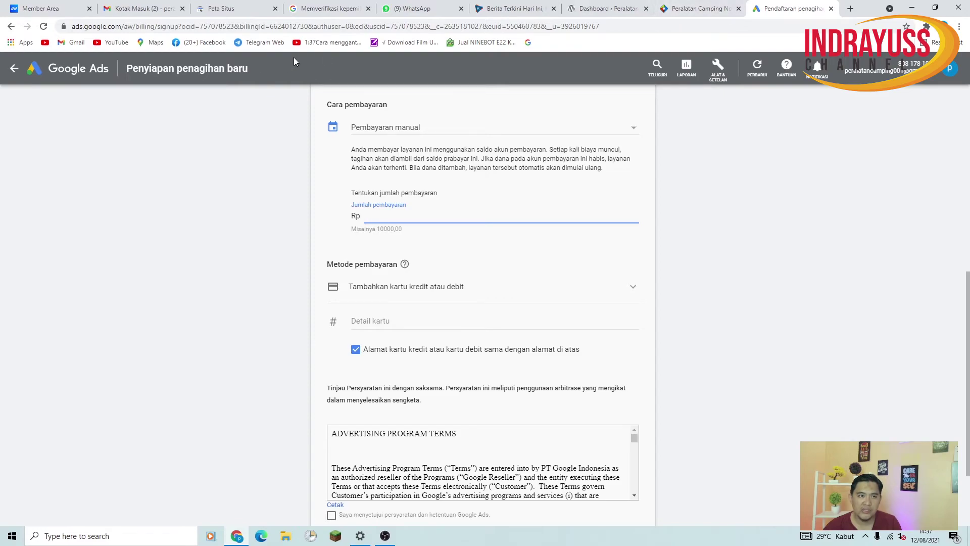
Glance at the Gmail and WordPress tabs, then return to the Google Ads billing tab
{"action": "left_click", "coordinate": [130, 4]}
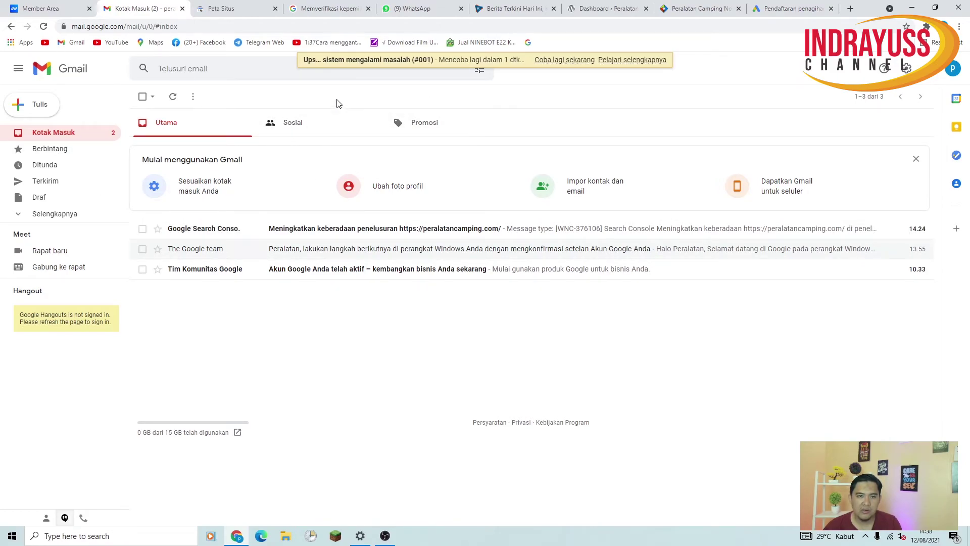
{"action": "left_click", "coordinate": [505, 8]}
{"action": "left_click", "coordinate": [606, 8]}
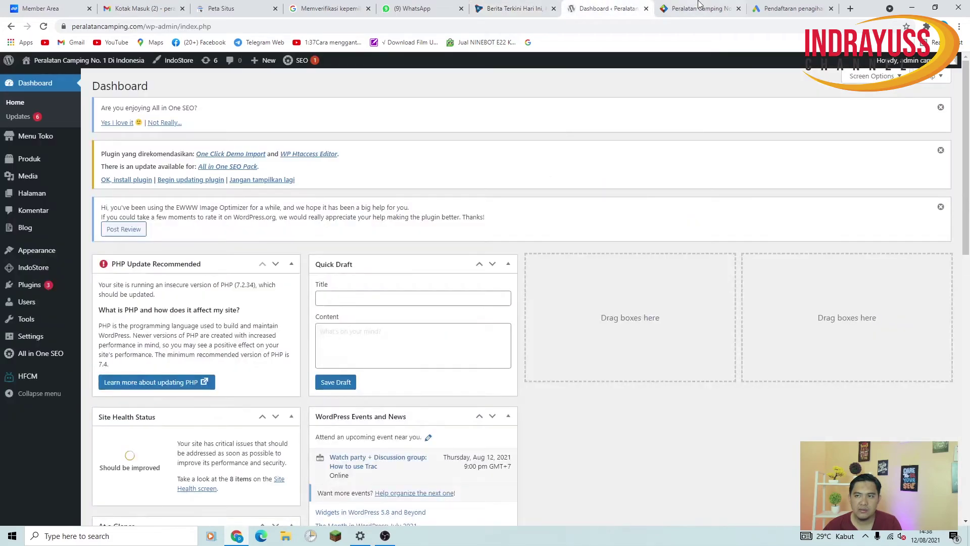
{"action": "left_click", "coordinate": [791, 8]}
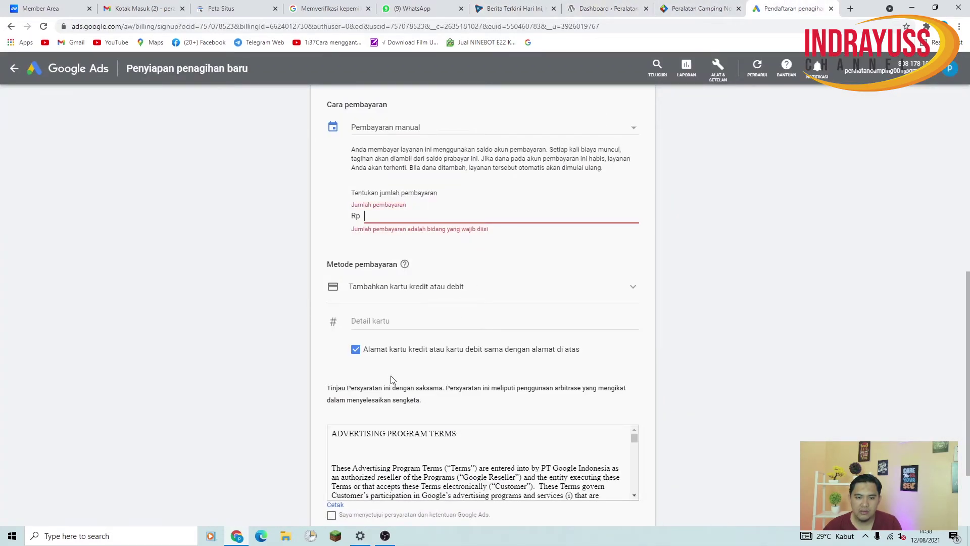
Select Tambahkan GoPay from the Metode pembayaran list
{"action": "scroll", "coordinate": [393, 380], "scroll_direction": "down", "scroll_amount": 2}
{"action": "left_click", "coordinate": [431, 180]}
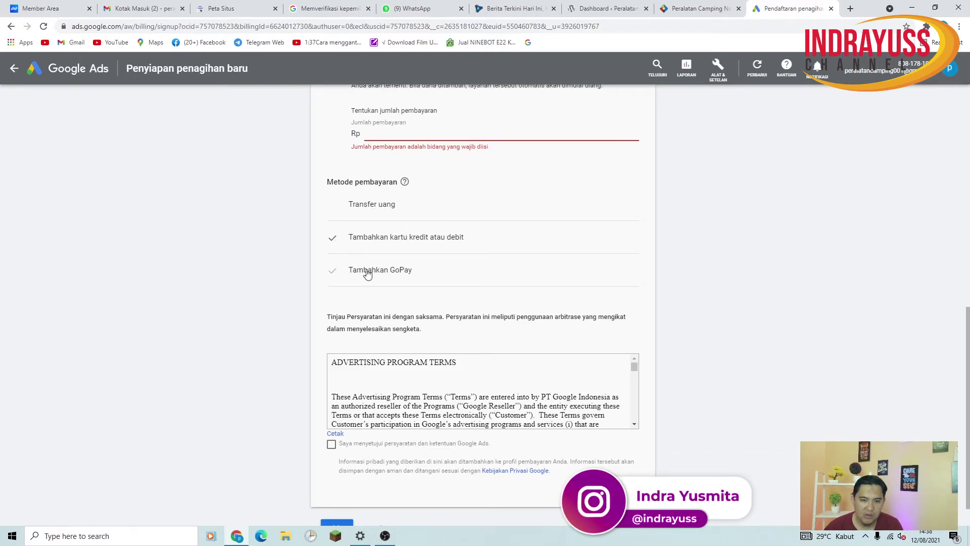
{"action": "left_click", "coordinate": [335, 278]}
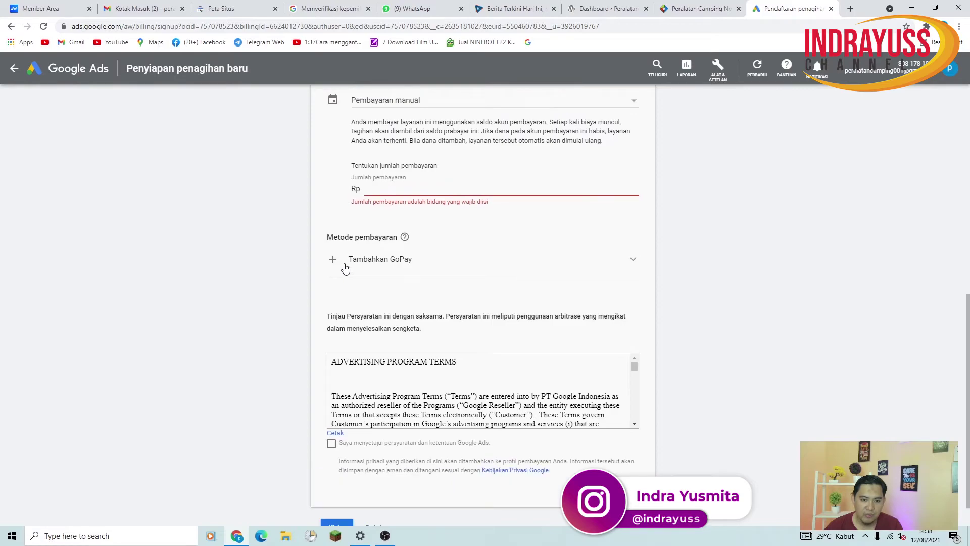
{"action": "left_click", "coordinate": [632, 265]}
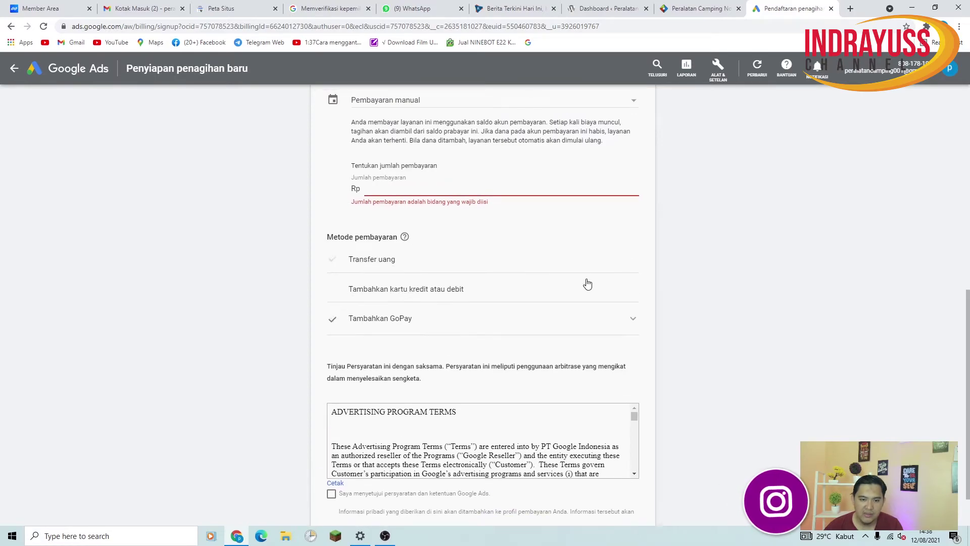
{"action": "left_click", "coordinate": [398, 327]}
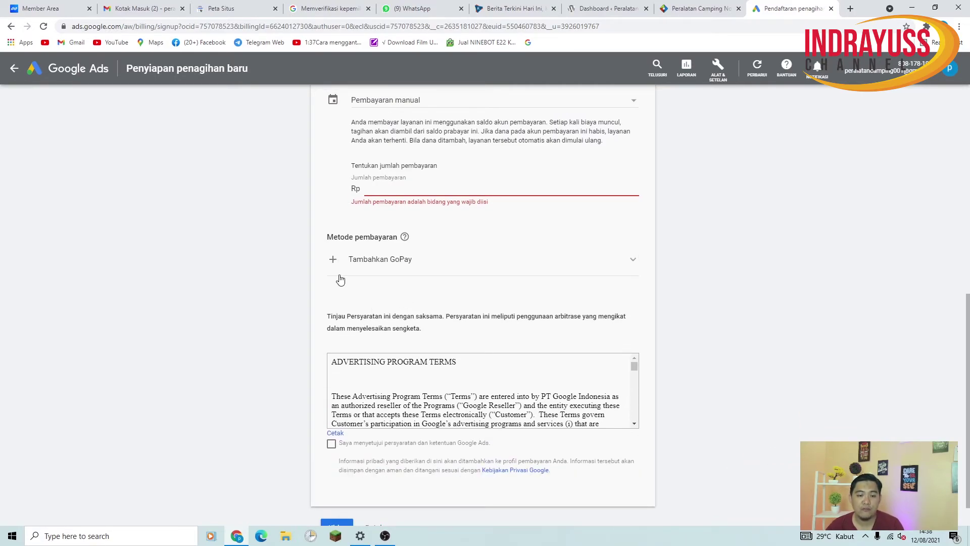
{"action": "left_click", "coordinate": [378, 260]}
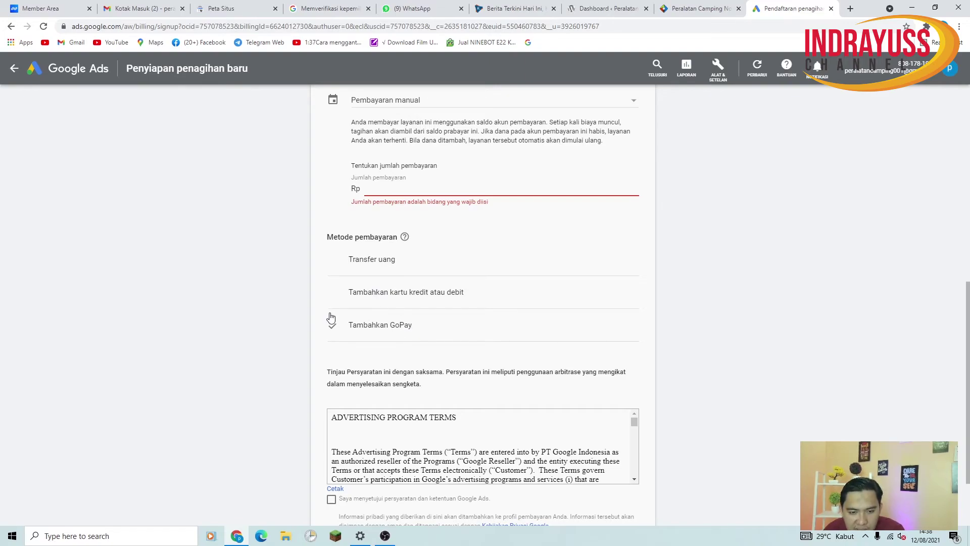
{"action": "scroll", "coordinate": [467, 377], "scroll_direction": "down", "scroll_amount": 2}
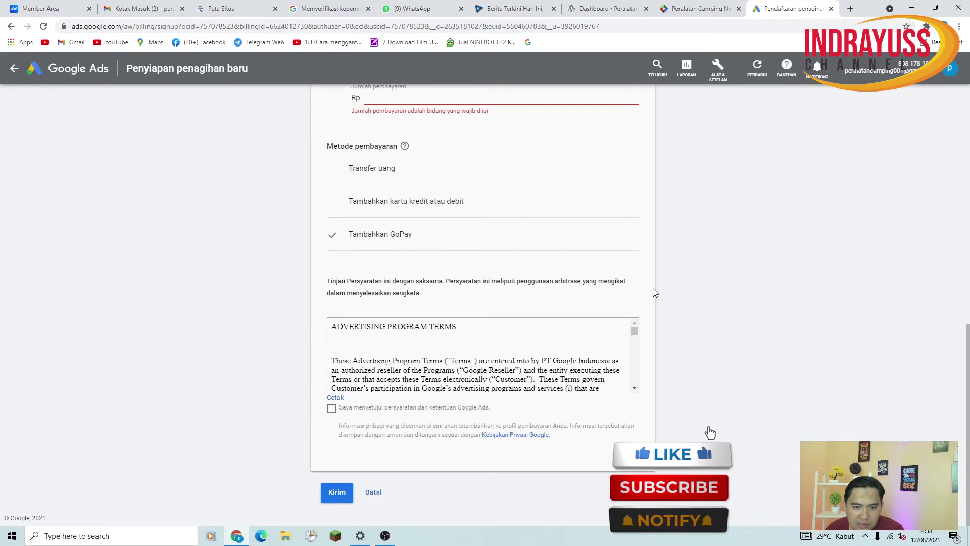
{"action": "scroll", "coordinate": [393, 232], "scroll_direction": "up", "scroll_amount": 3}
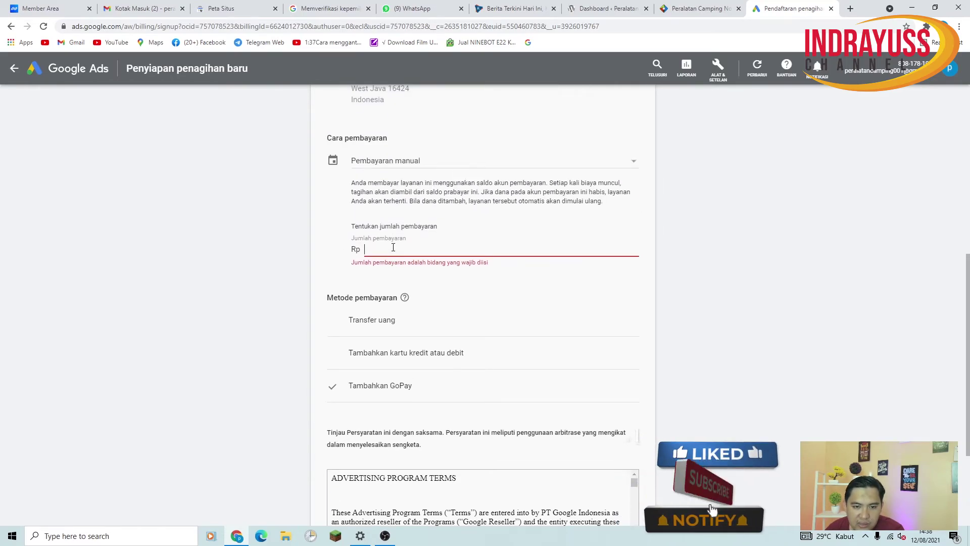
Enter Rp 100.000 as the payment amount and tick the terms agreement checkbox
{"action": "left_click", "coordinate": [395, 247]}
{"action": "type", "text": "50.000"}
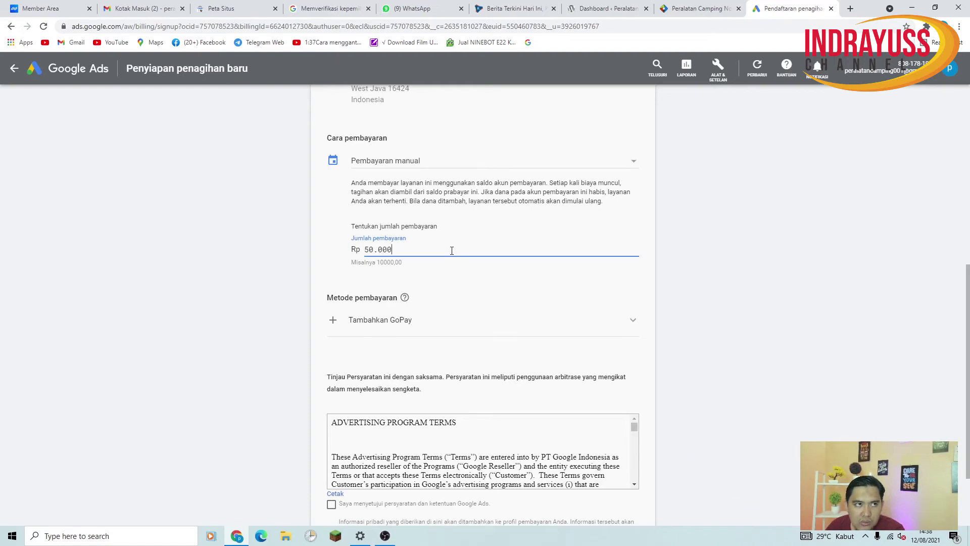
{"action": "left_click_drag", "start_coordinate": [433, 253], "coordinate": [352, 261]}
{"action": "type", "text": "1"}
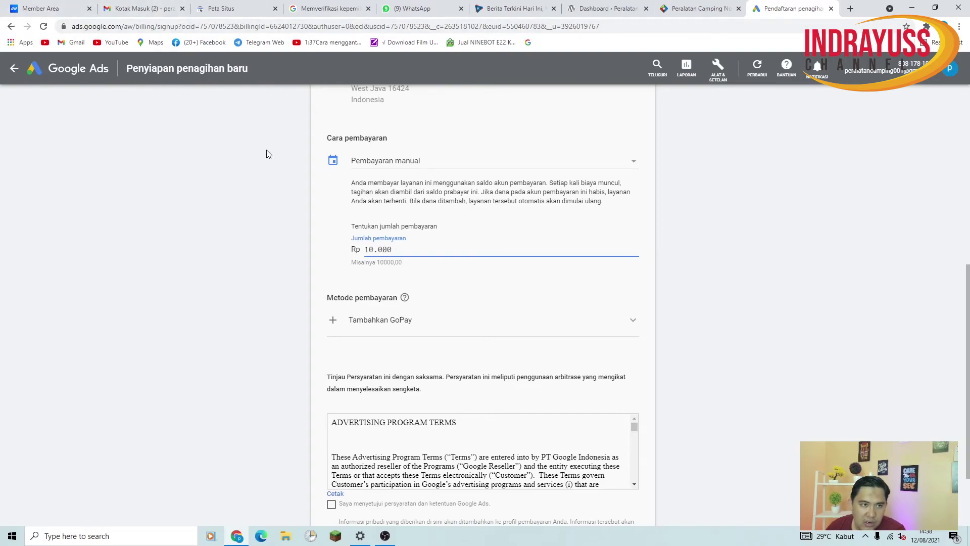
{"action": "scroll", "coordinate": [657, 402], "scroll_direction": "down", "scroll_amount": 2}
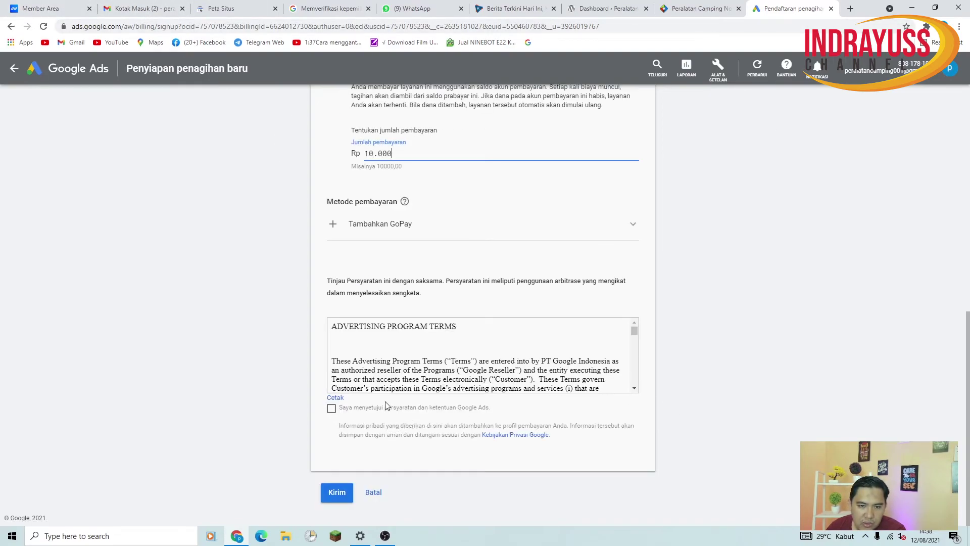
{"action": "left_click", "coordinate": [332, 409]}
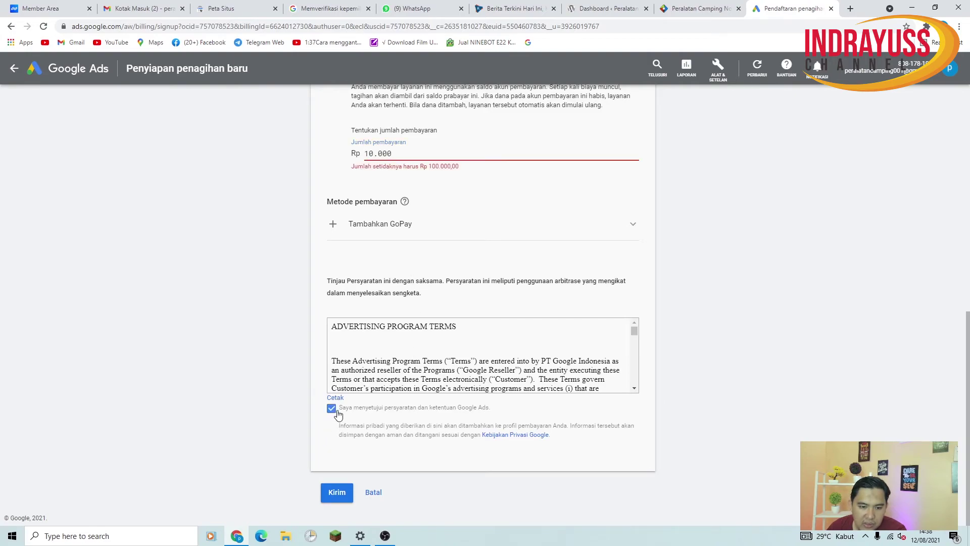
{"action": "scroll", "coordinate": [599, 273], "scroll_direction": "up", "scroll_amount": 4}
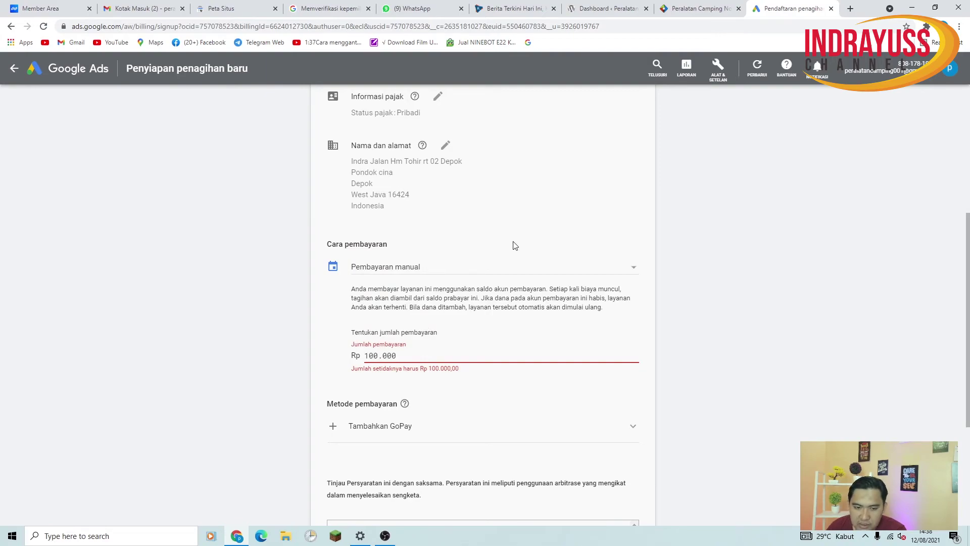
{"action": "left_click", "coordinate": [737, 407]}
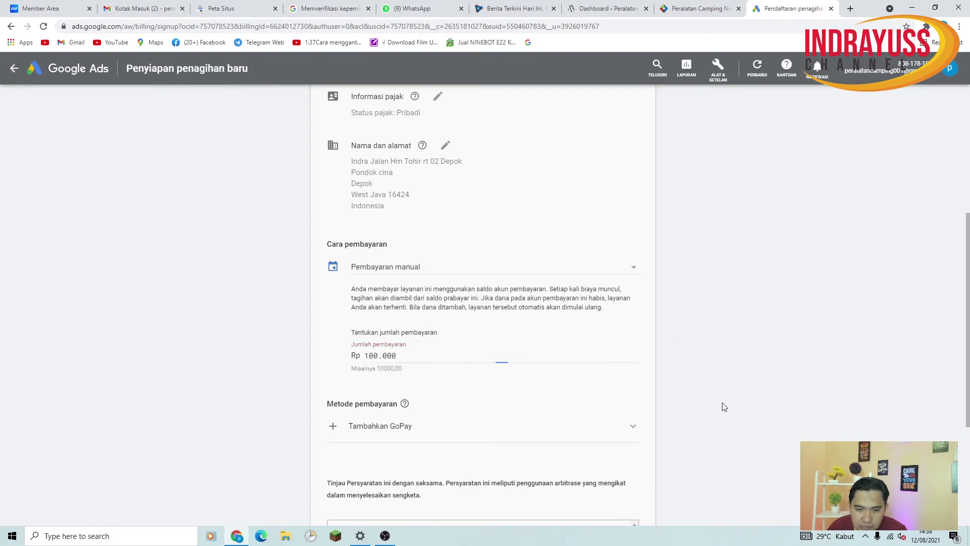
{"action": "scroll", "coordinate": [439, 399], "scroll_direction": "down", "scroll_amount": 4}
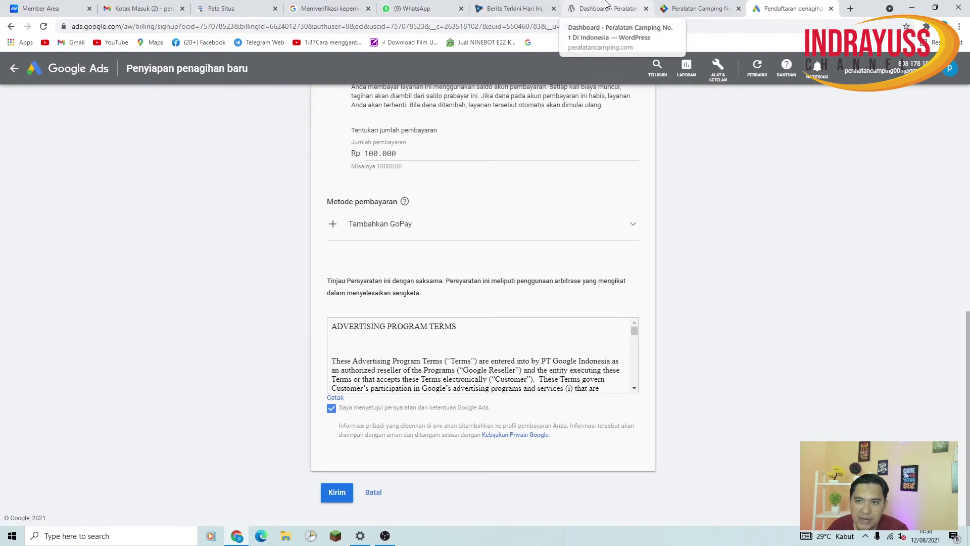
{"action": "left_click", "coordinate": [335, 493]}
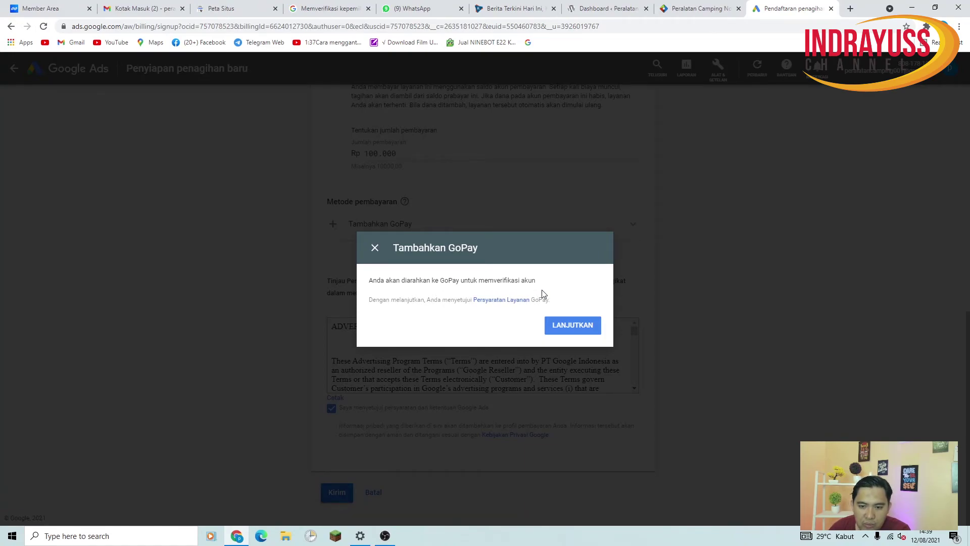
{"action": "left_click", "coordinate": [579, 326]}
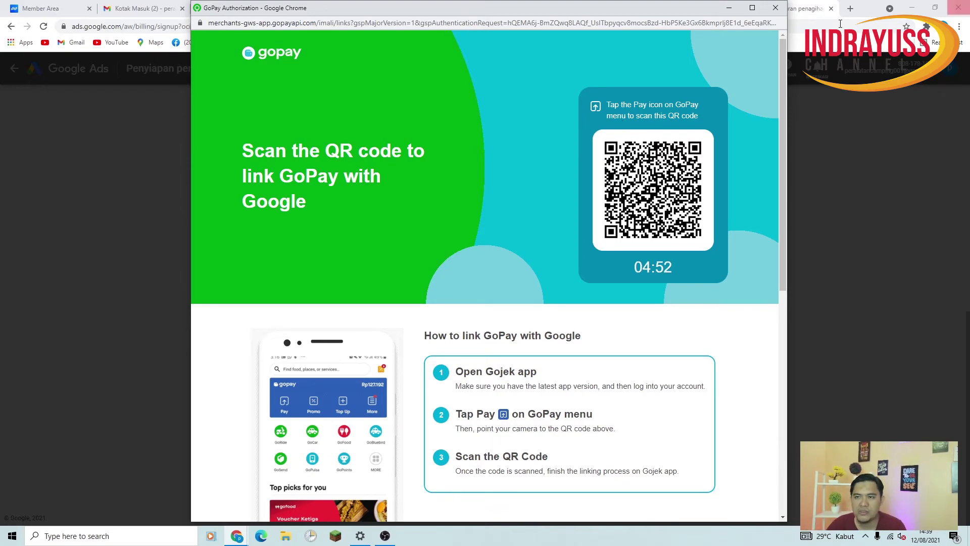
{"action": "left_click", "coordinate": [776, 7]}
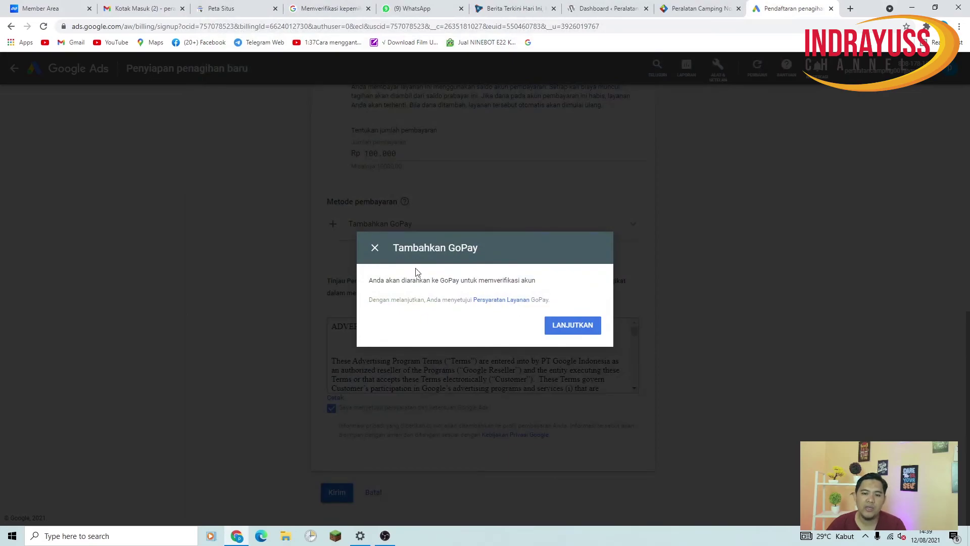
{"action": "left_click", "coordinate": [374, 248]}
{"action": "scroll", "coordinate": [656, 230], "scroll_direction": "up", "scroll_amount": 15}
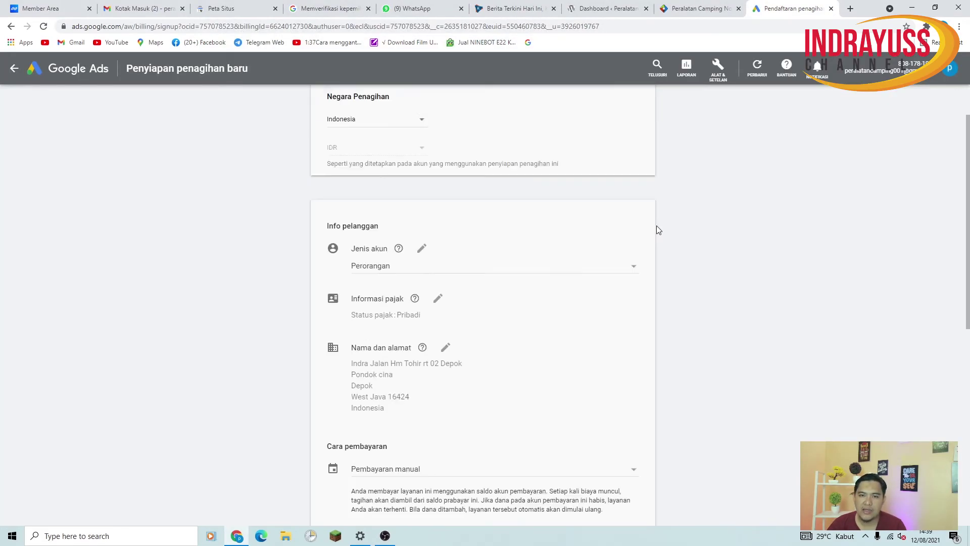